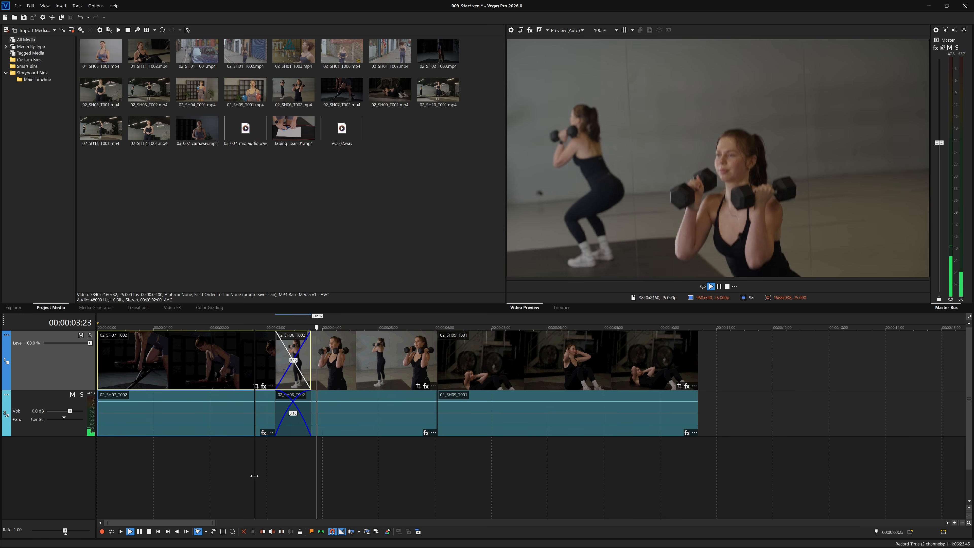
Stop playback, trim away the crossfade, and butt 02_SH06_T002 against 02_SH07_T002 with no overlap.
key("space")
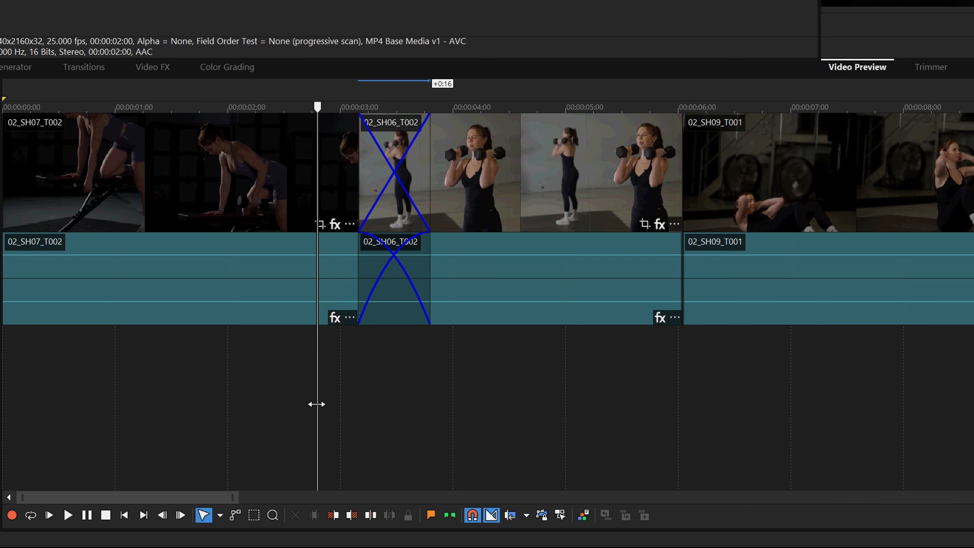
left_click(242, 356)
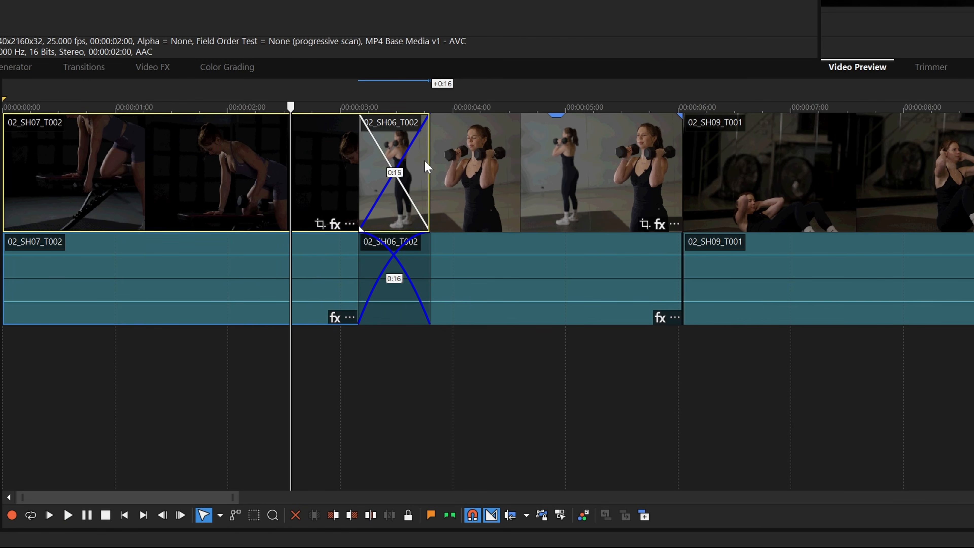
left_click_drag(429, 164, 358, 183)
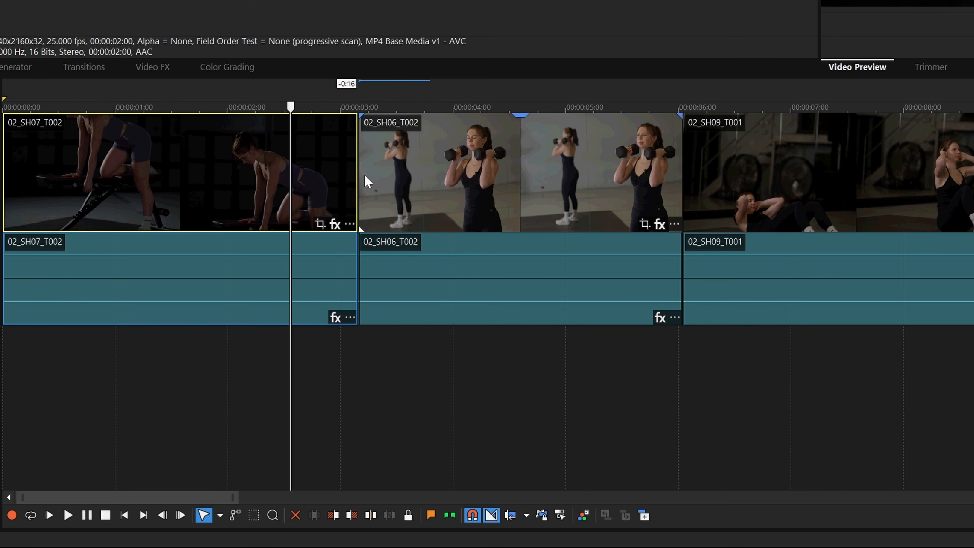
left_click(367, 178)
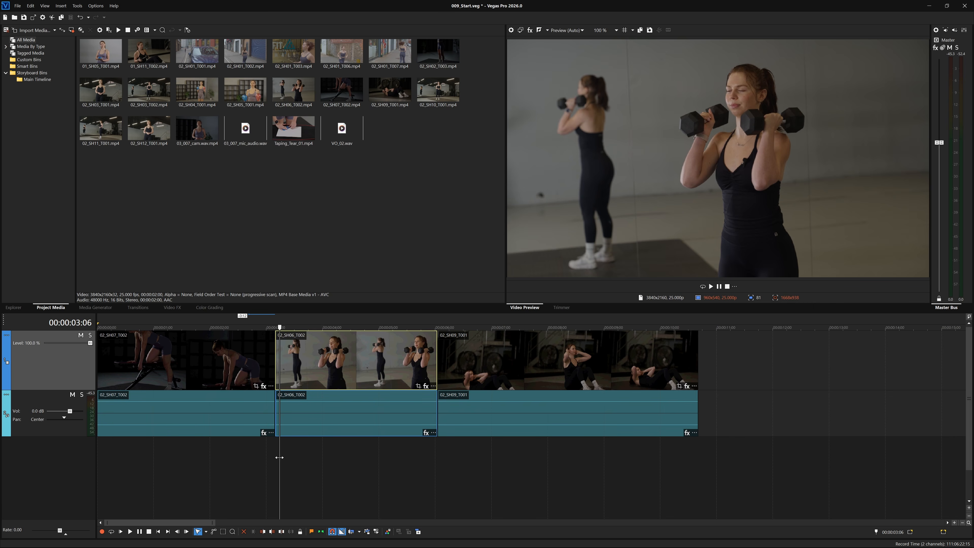
left_click_drag(279, 457, 254, 468)
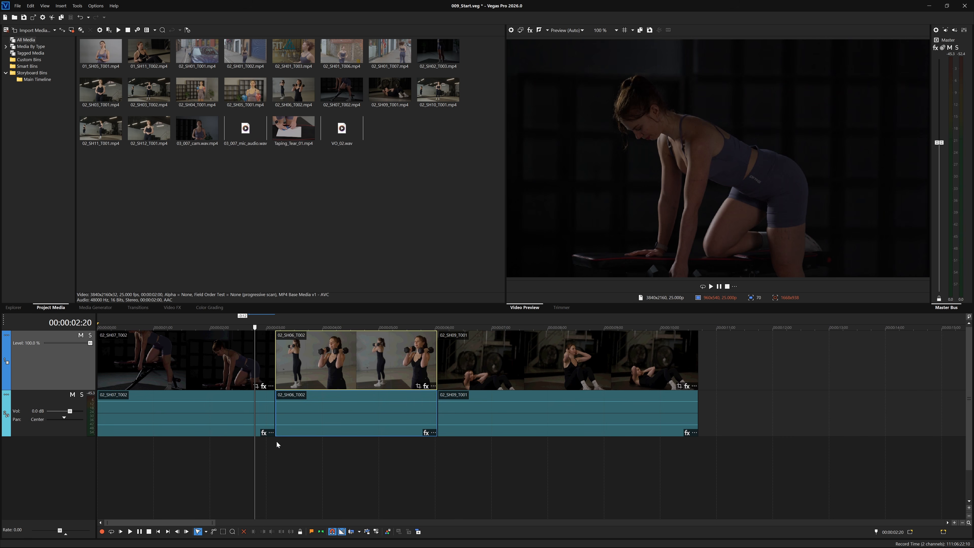
Insert a crossfade from 02_SH07_T002 into 02_SH06_T002 and shorten it to 0:22.
right_click(276, 367)
mouse_move(306, 34)
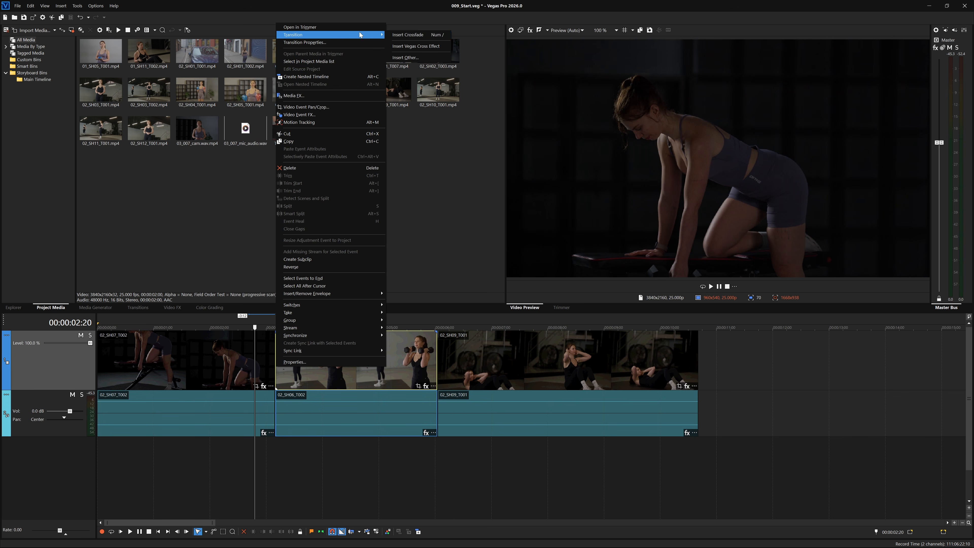
left_click(392, 35)
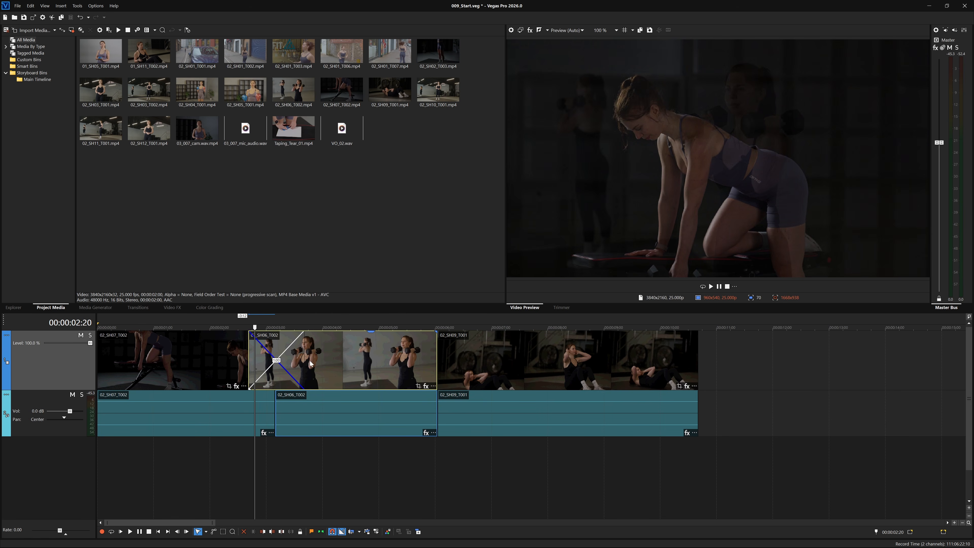
left_click_drag(255, 462, 242, 478)
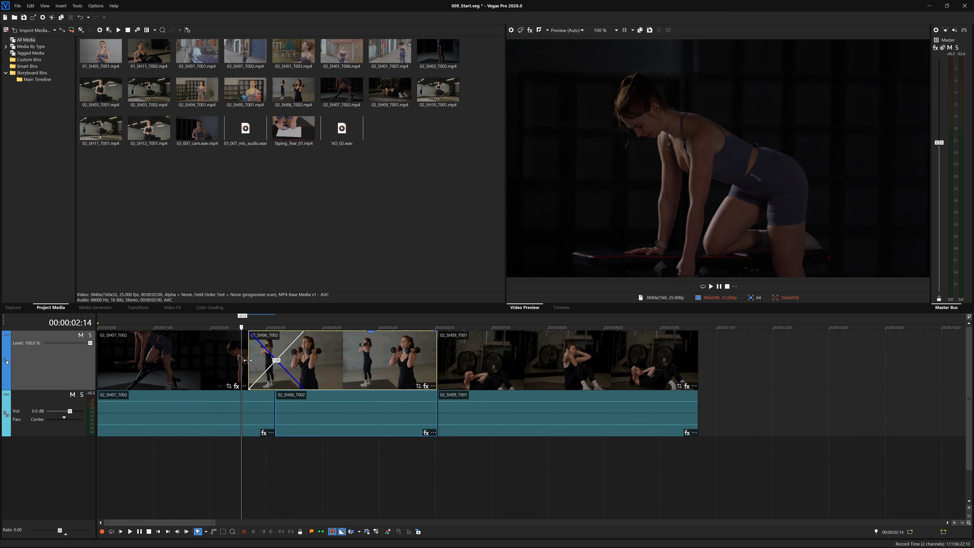
mouse_move(248, 360)
left_mouse_down()
mouse_move(261, 361)
mouse_move(249, 364)
left_mouse_up()
Set the Editing preference Cut-to-overlap conversion to 0.5 seconds in Preferences.
left_click(95, 6)
left_click(137, 250)
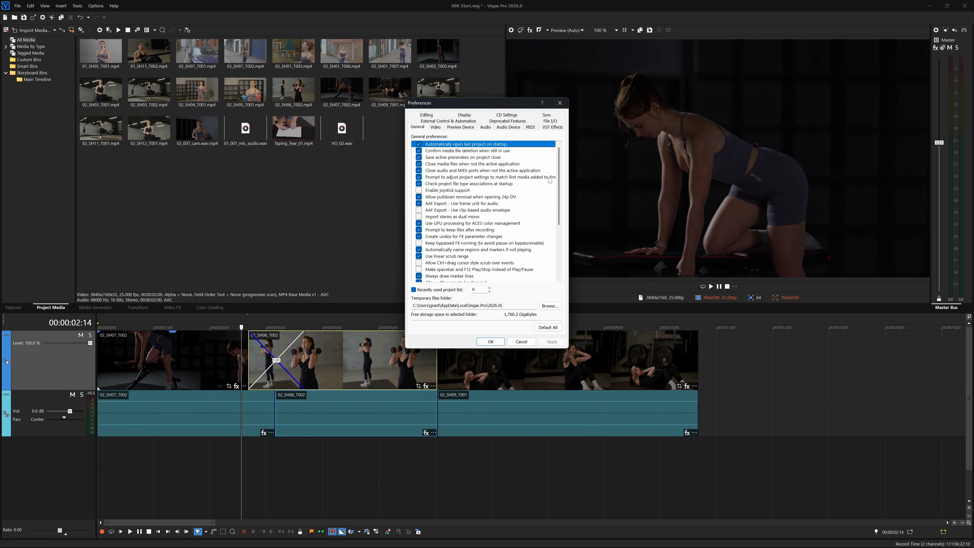
left_click(366, 60)
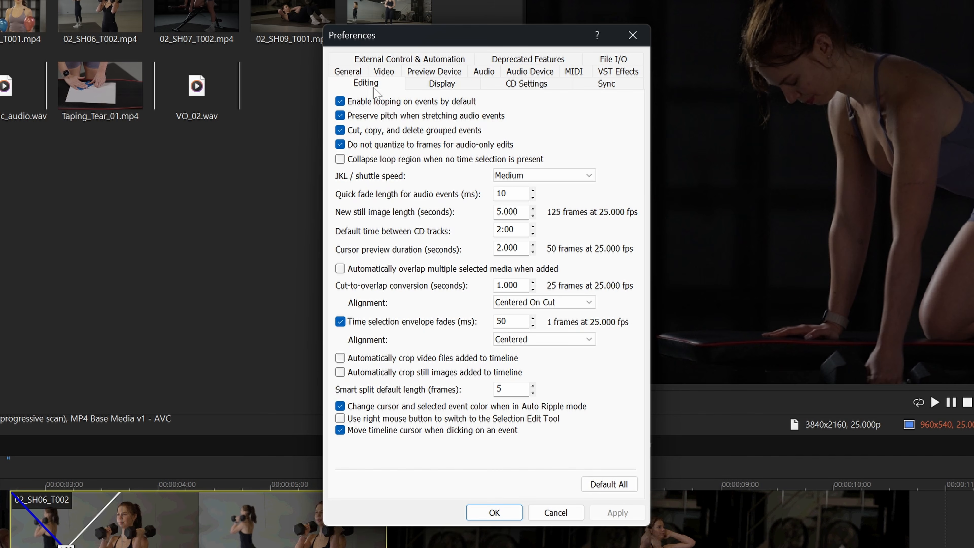
double_click(517, 285)
type("0.5")
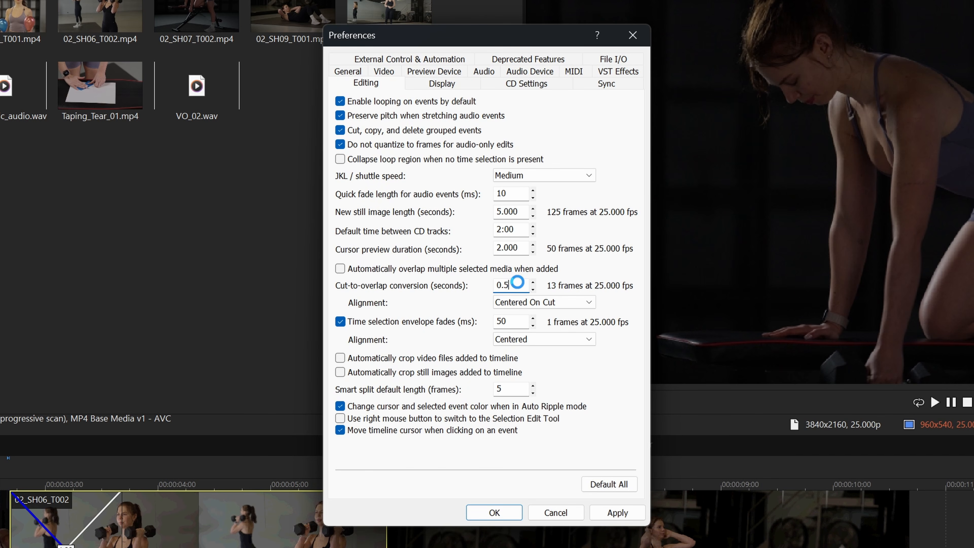
key("Return")
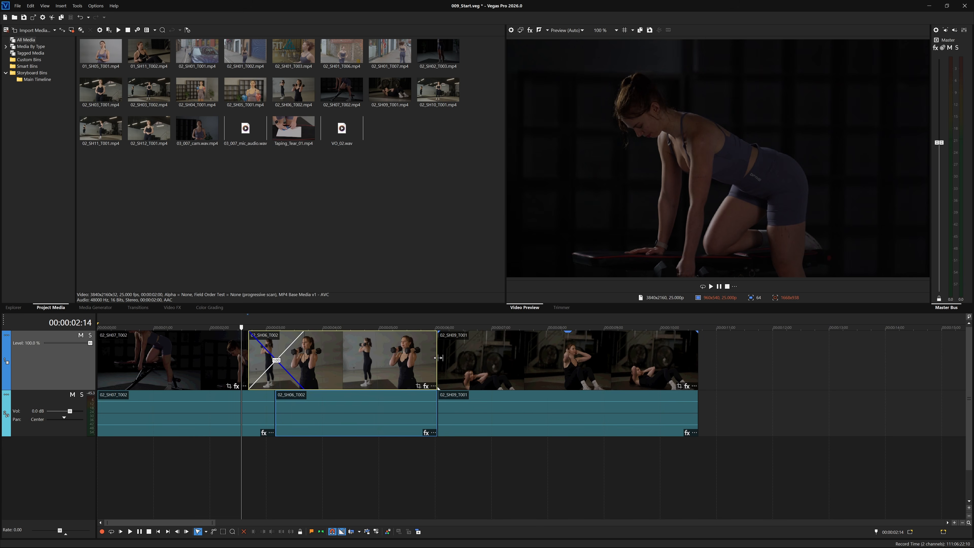
right_click(439, 357)
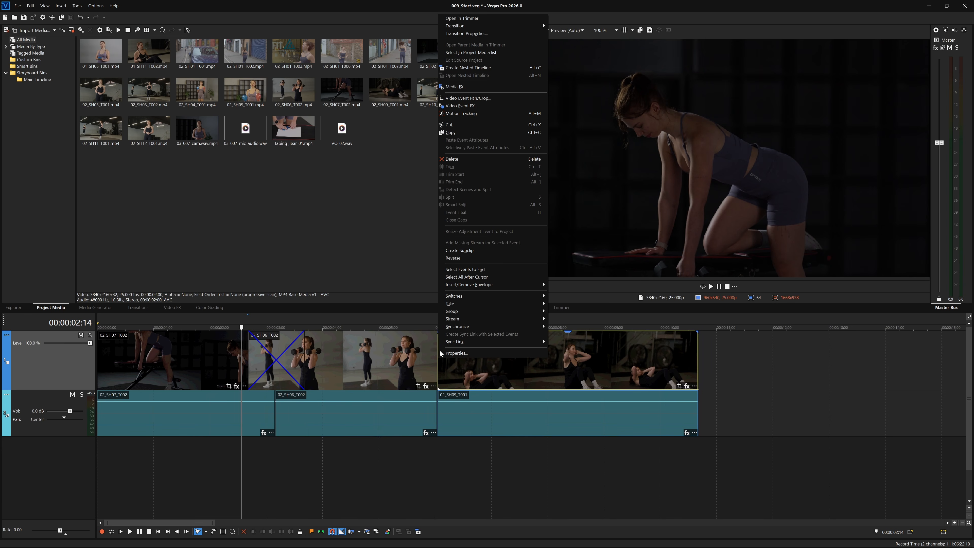
mouse_move(540, 28)
left_click(570, 25)
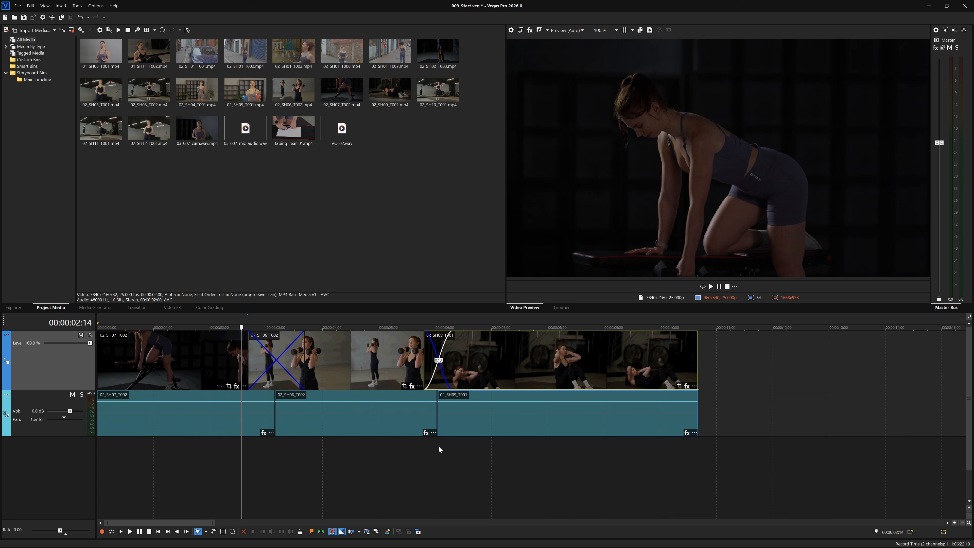
left_click(438, 363)
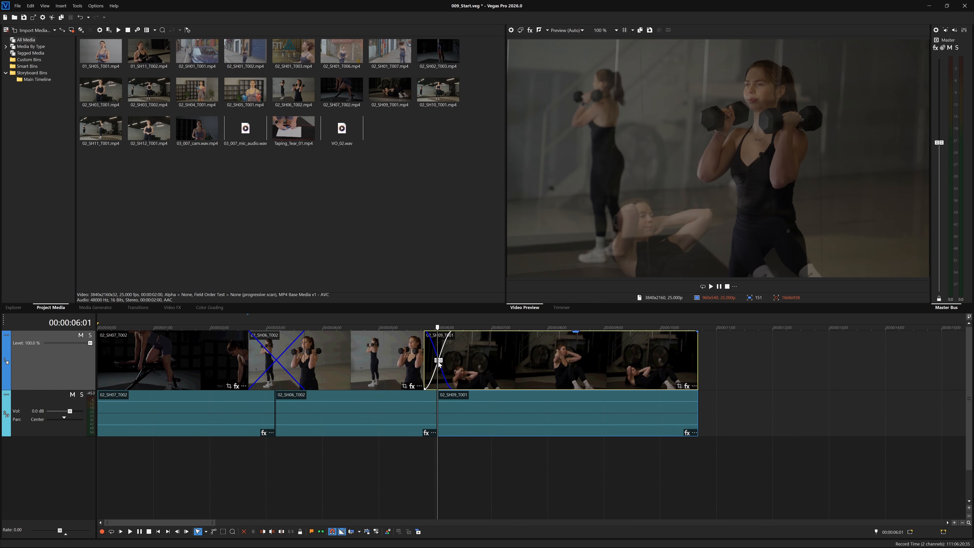
right_click(439, 363)
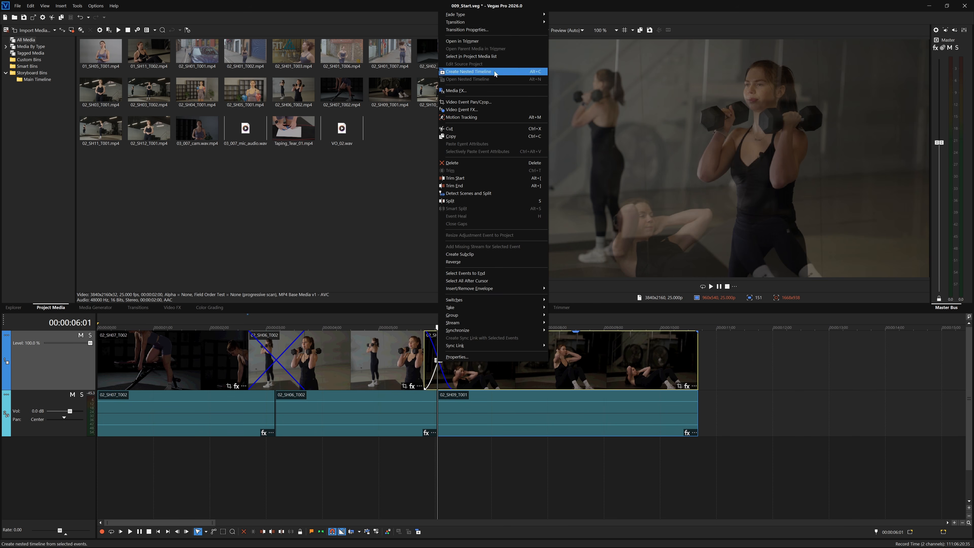
mouse_move(512, 23)
left_click(556, 23)
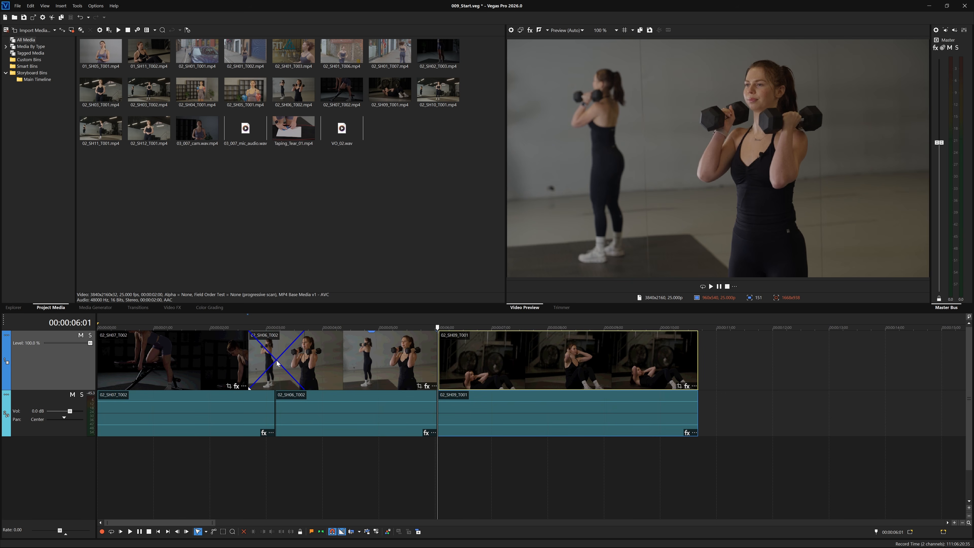
left_click(278, 362)
Give the first crossfade a curved fade type and play through it to check.
right_click(278, 363)
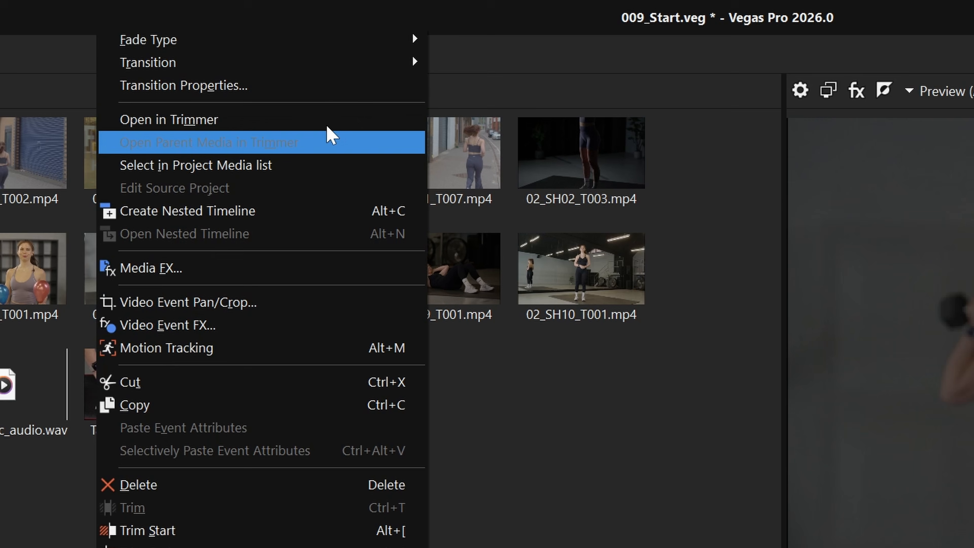
mouse_move(345, 42)
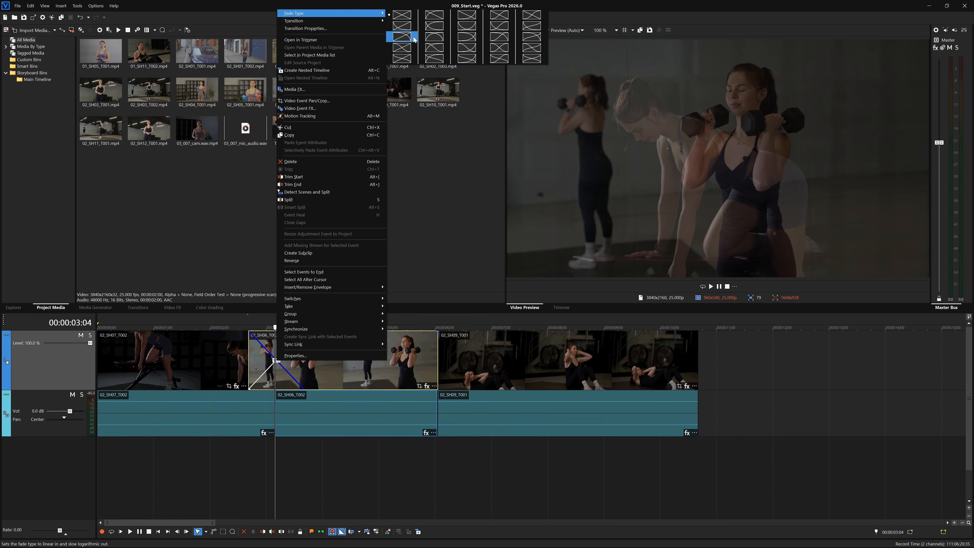
left_click(414, 37)
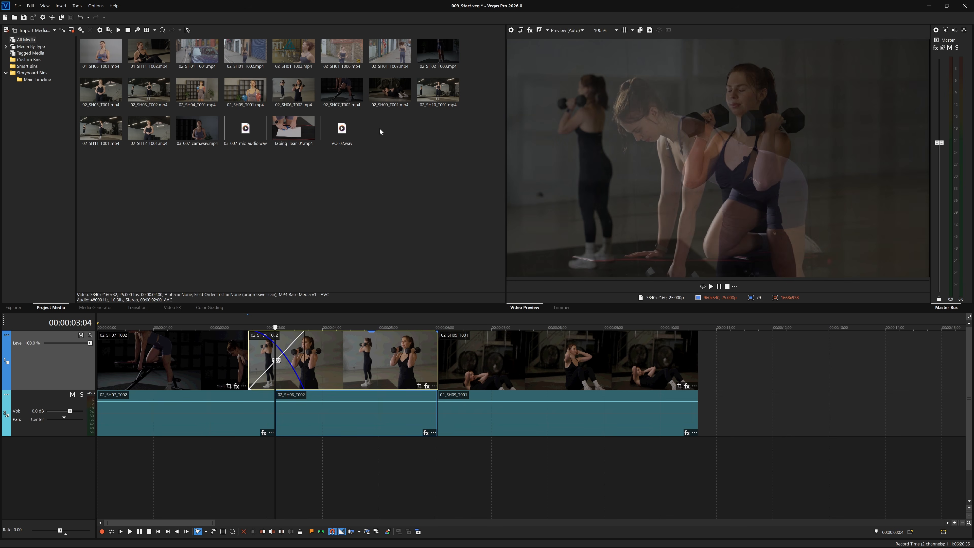
left_click_drag(275, 328, 228, 337)
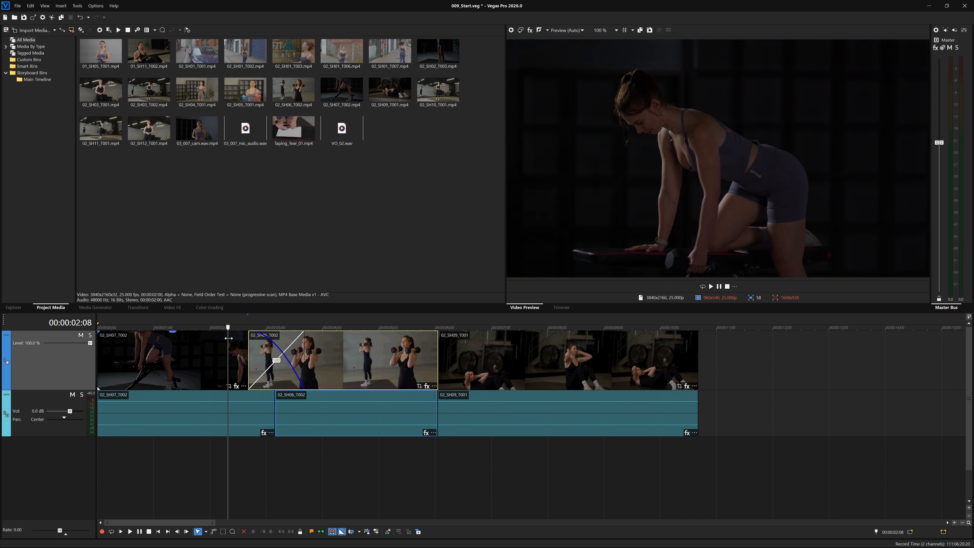
key("space")
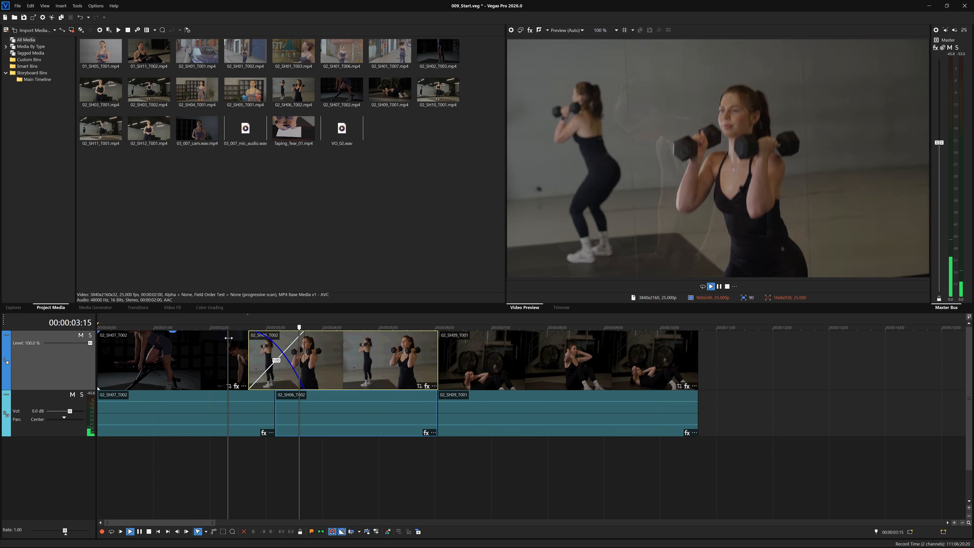
key("Return")
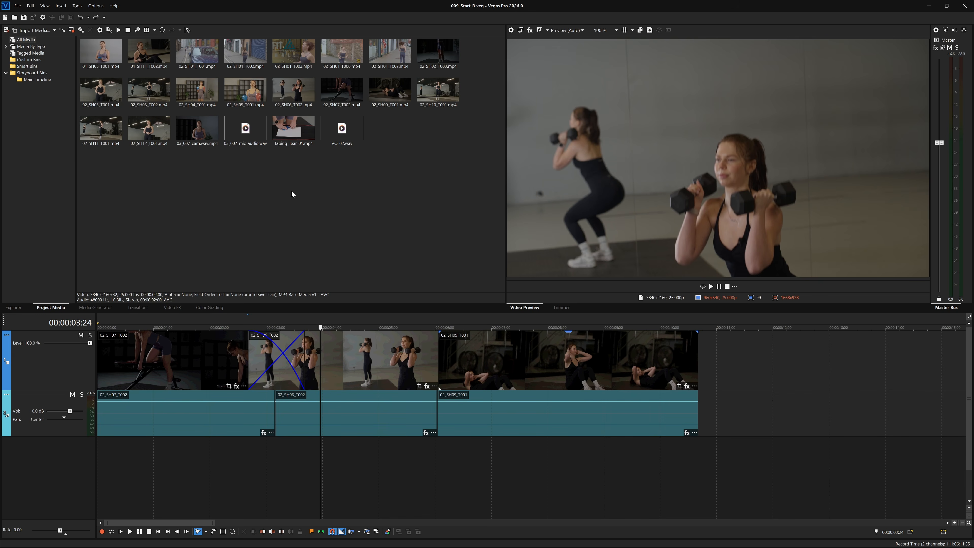
Drag Taping_Tear_01.mp4 from Project Media onto the timeline after 02_SH09_T001.
left_click_drag(288, 134, 701, 349)
Scrub the join between 02_SH09_T001 and Taping_Tear_01 and trim the crossfade into Taping_Tear_01.
left_click(706, 347)
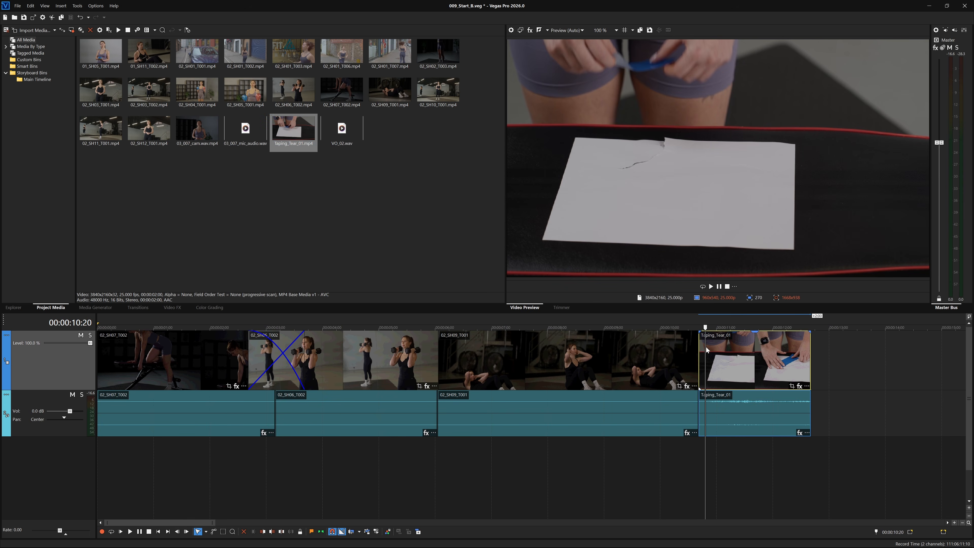
left_click_drag(706, 326, 736, 338)
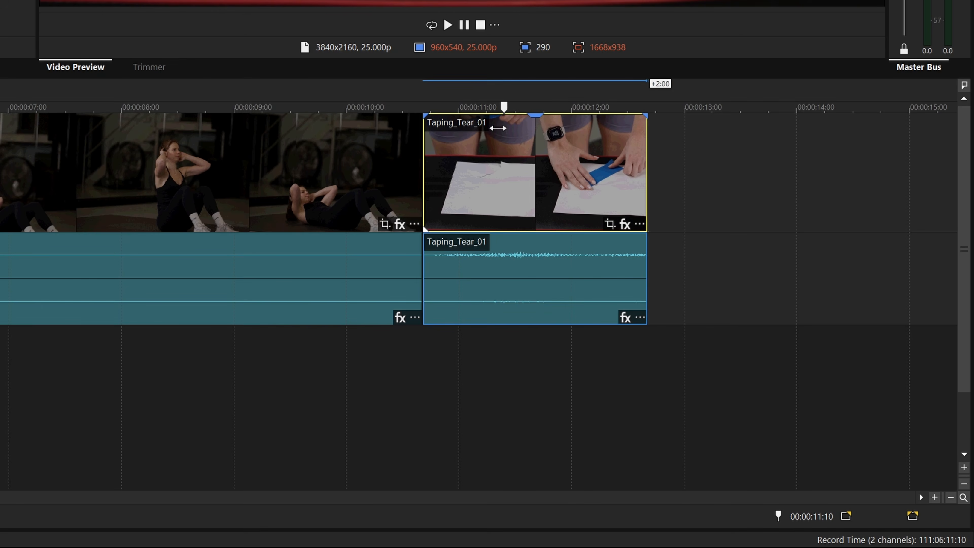
left_click_drag(497, 128, 356, 171)
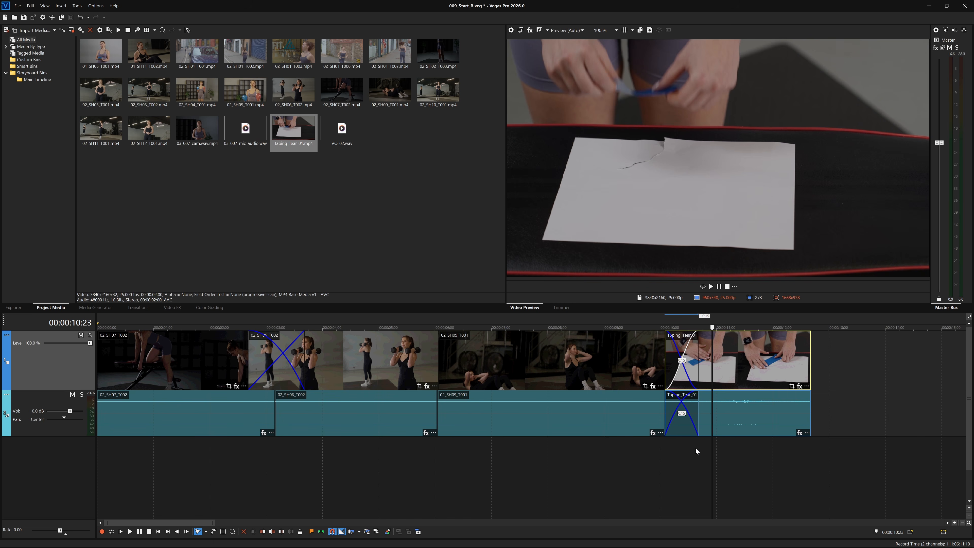
mouse_move(711, 327)
left_mouse_down()
mouse_move(662, 328)
mouse_move(705, 335)
mouse_move(668, 338)
mouse_move(719, 337)
left_mouse_up()
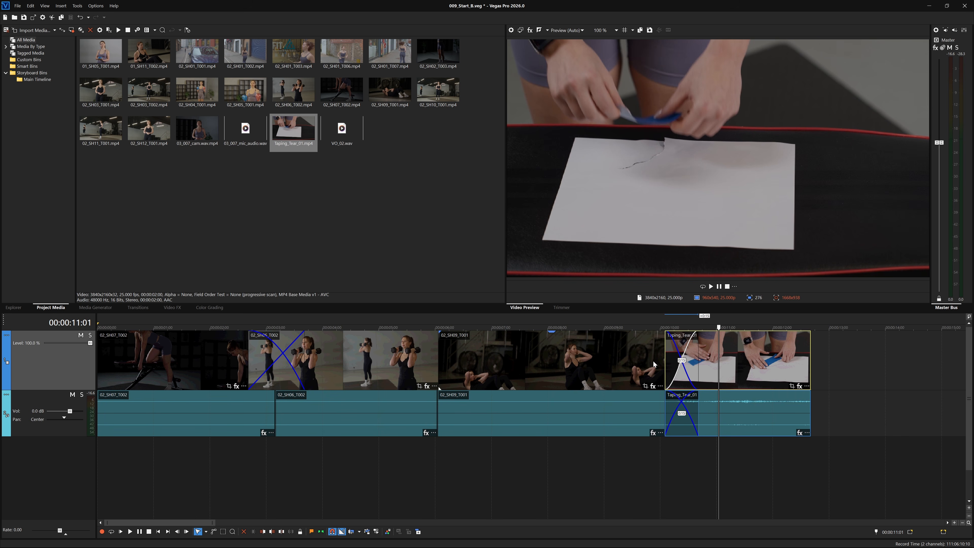
left_click_drag(666, 360, 699, 361)
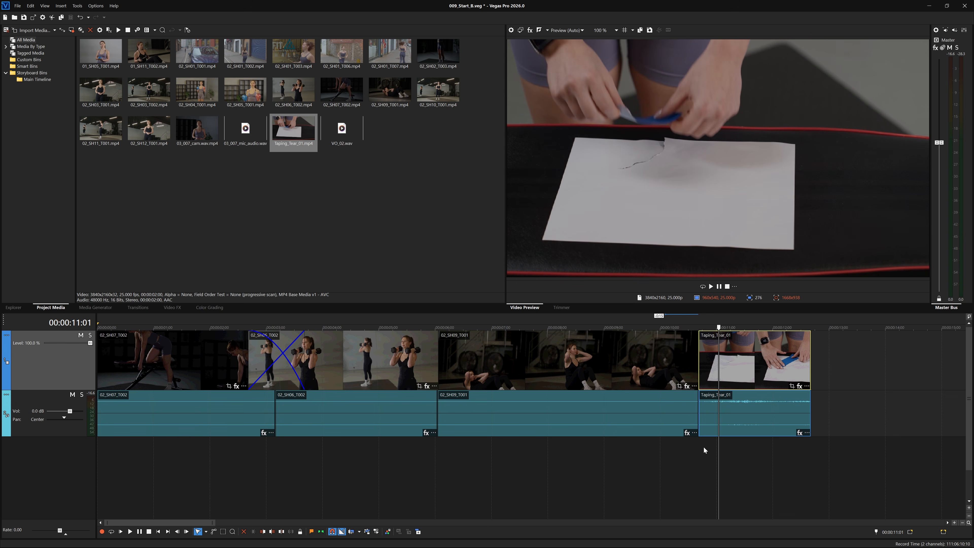
Slide Taping_Tear_01 left onto the end of 02_SH09_T001 and scrub the resulting crossfade.
left_click(734, 367)
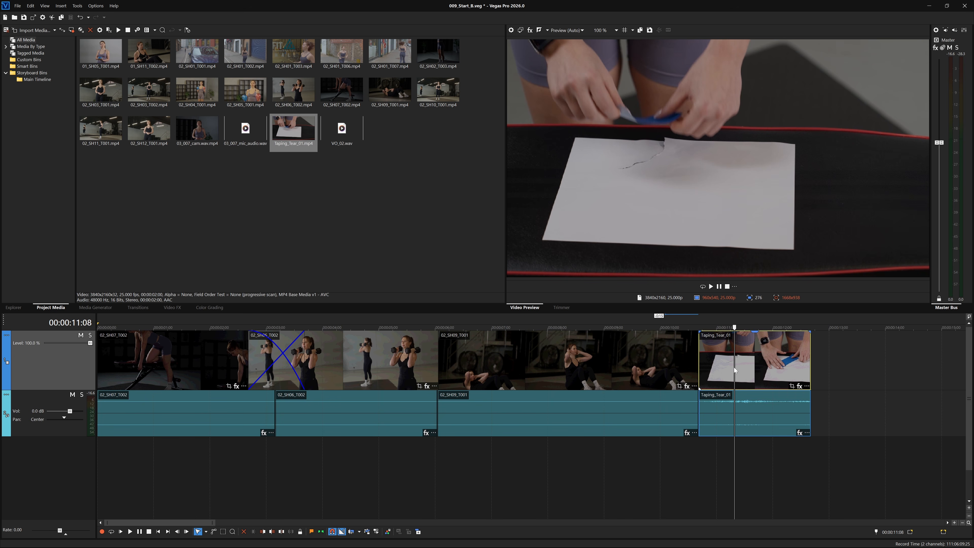
left_click_drag(755, 354, 728, 361)
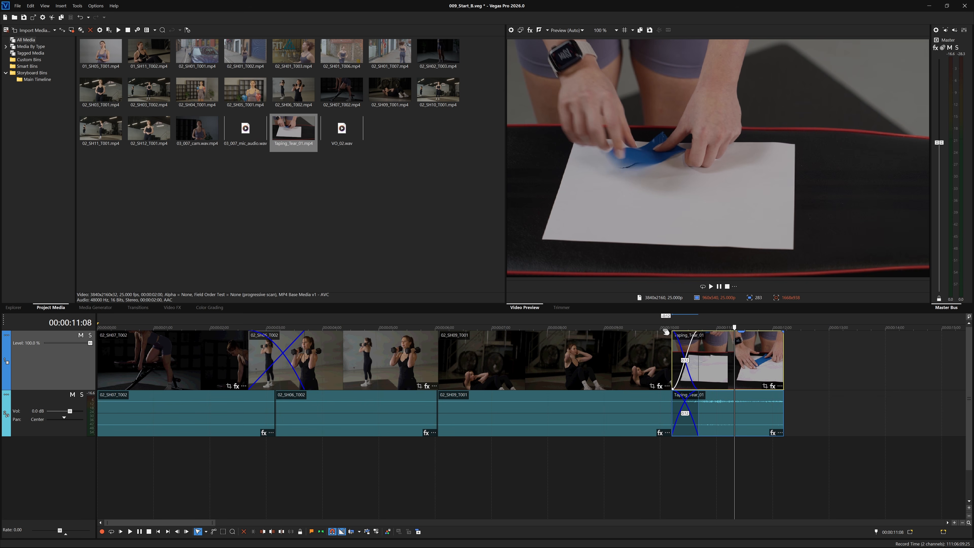
left_click(653, 341)
left_click(684, 343)
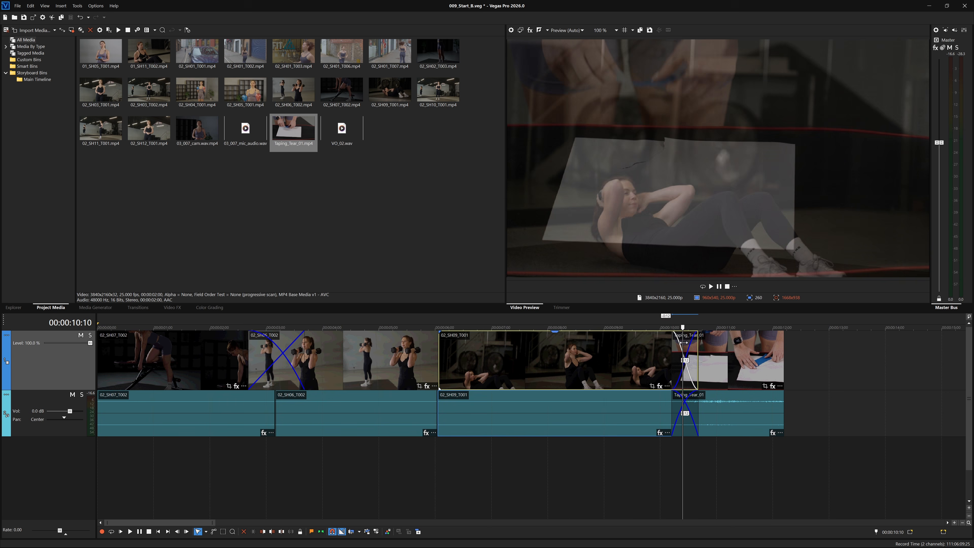
left_click_drag(684, 343, 722, 347)
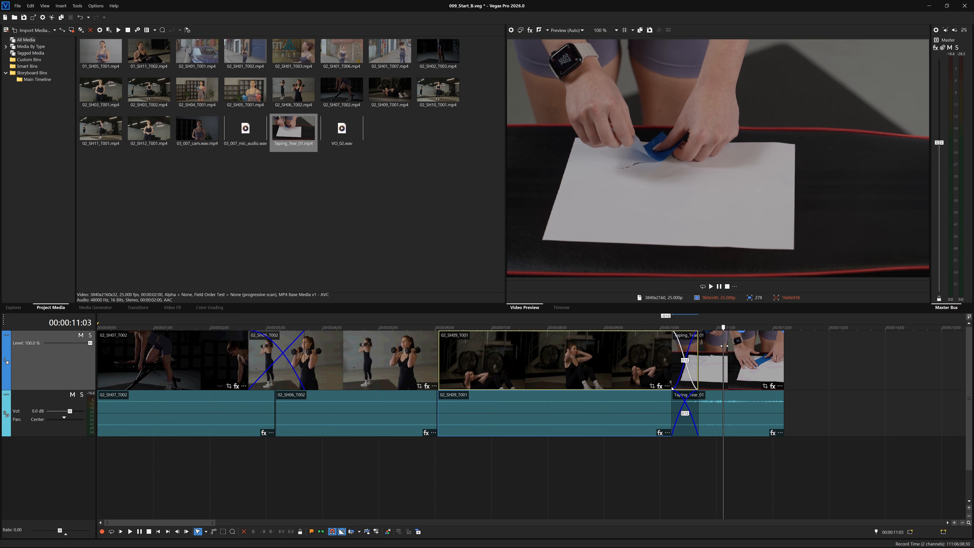
left_click_drag(723, 346, 439, 350)
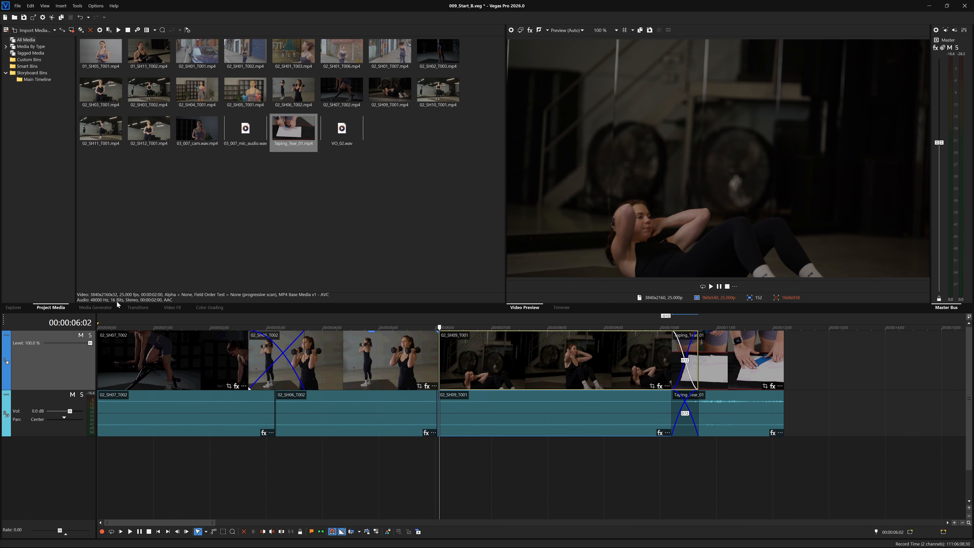
Browse the 3D Effects, Reveals, Wipes, Fades and Loop and Peels transition categories.
left_click(137, 307)
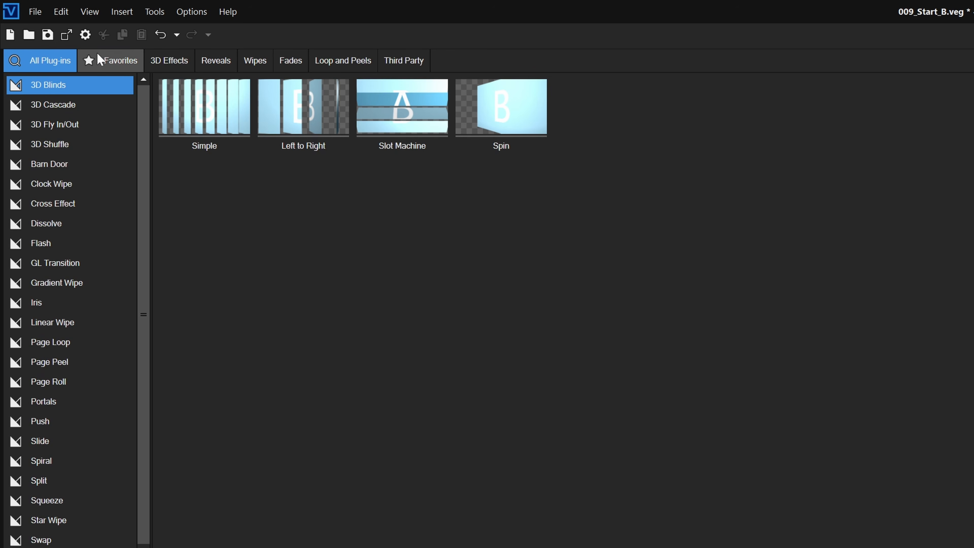
left_click(99, 56)
left_click(170, 63)
left_click(205, 62)
left_click(254, 62)
left_click(298, 62)
left_click(330, 62)
left_click(46, 60)
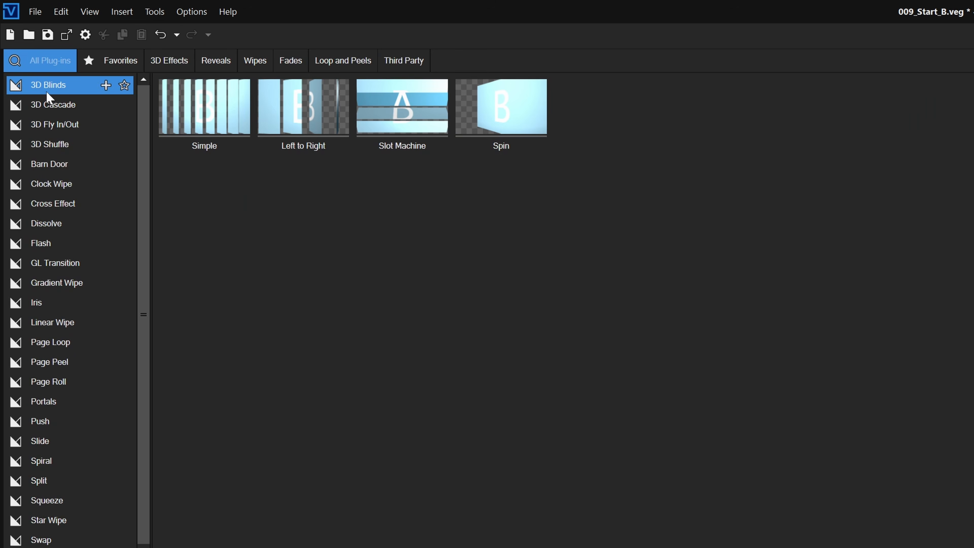
View the 3D Cascade, 3D Fly In/Out, 3D Shuffle and Barn Door presets, ending on Cross Effect.
left_click(45, 110)
left_click(45, 122)
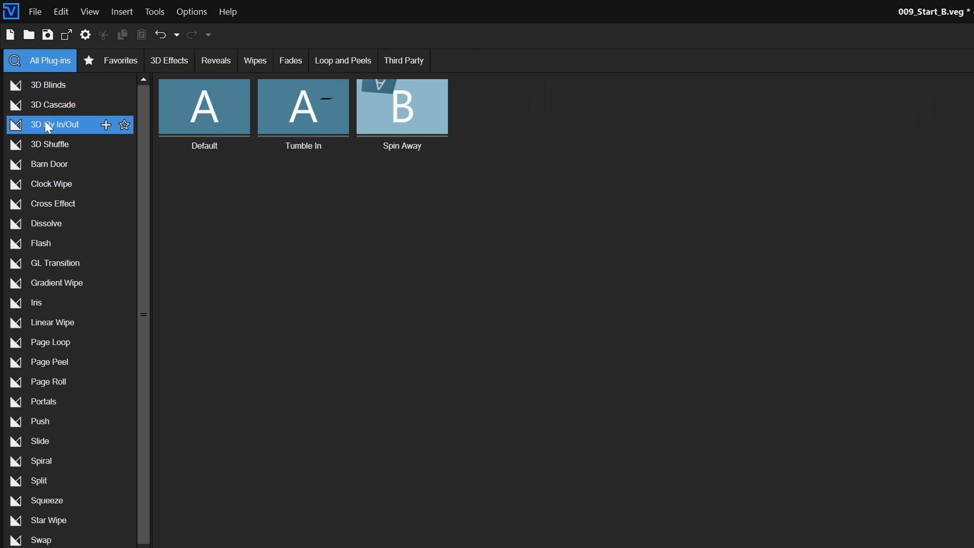
left_click(46, 144)
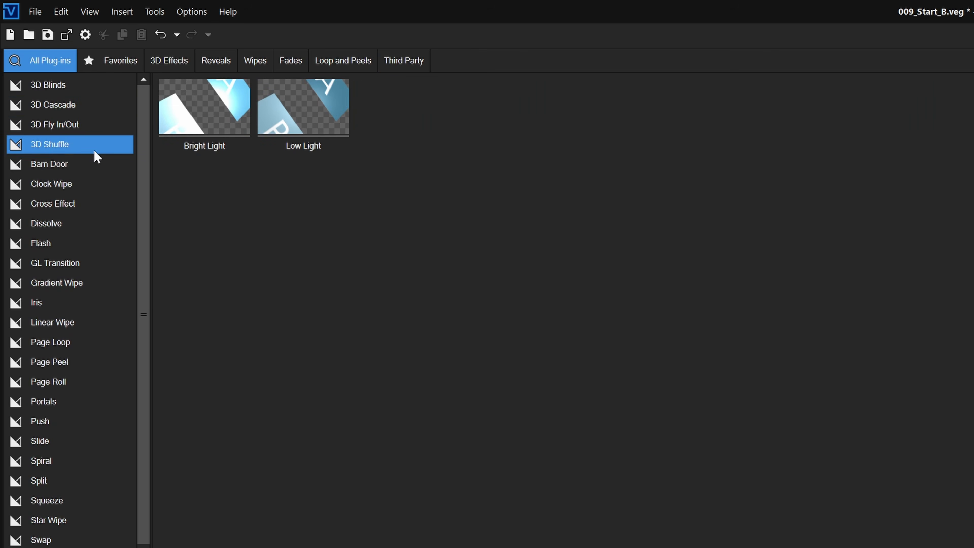
mouse_move(281, 123)
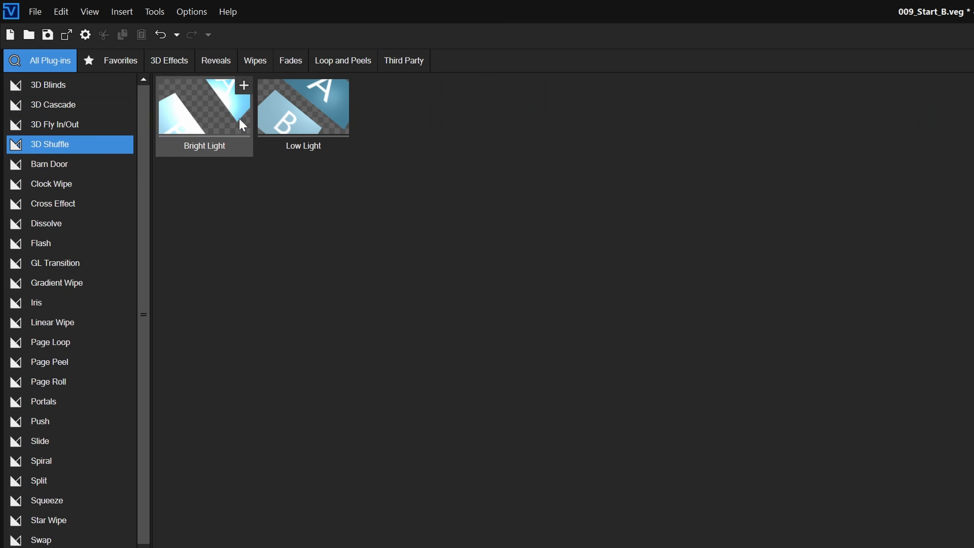
left_click(58, 164)
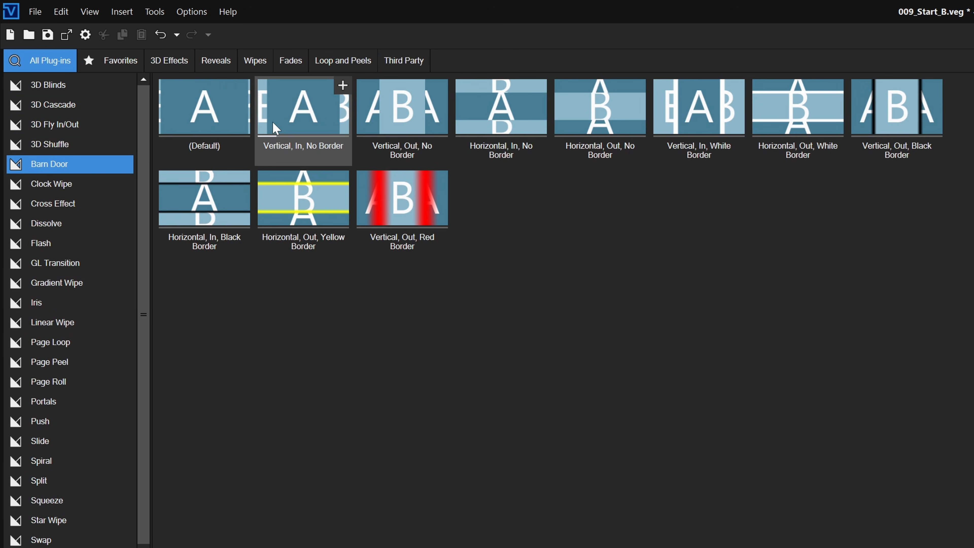
mouse_move(297, 197)
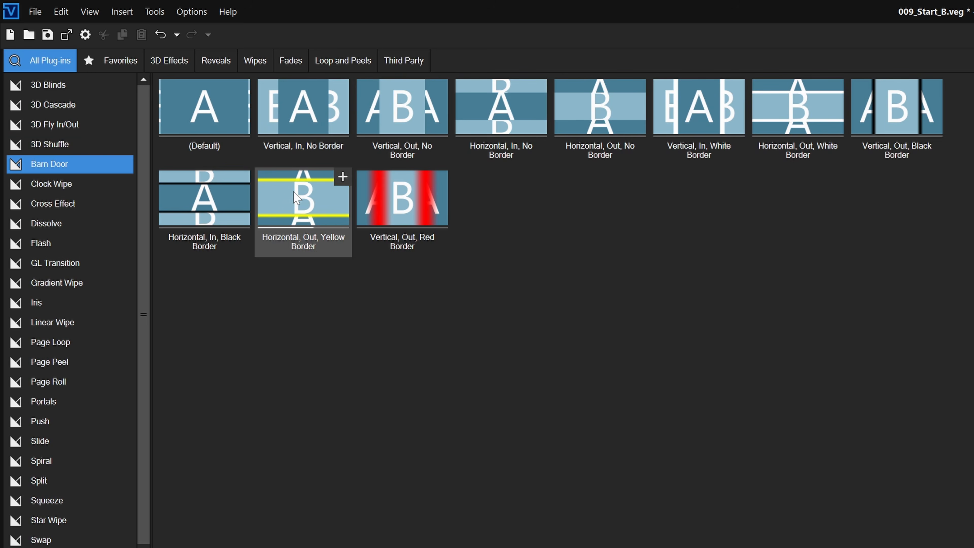
left_click(56, 204)
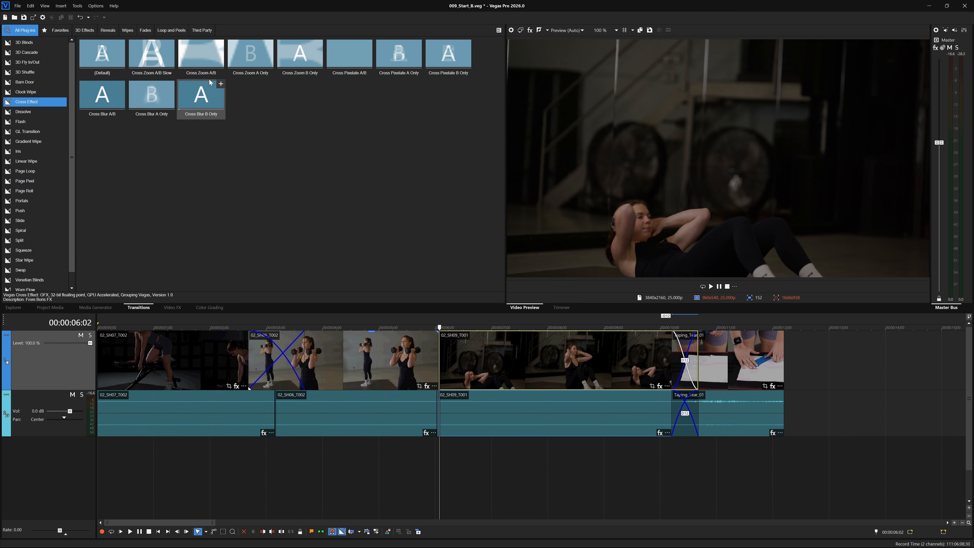
Drop the Cross Zoom A/B preset on the cut before 02_SH09_T001 and play it back.
left_click_drag(200, 53, 438, 368)
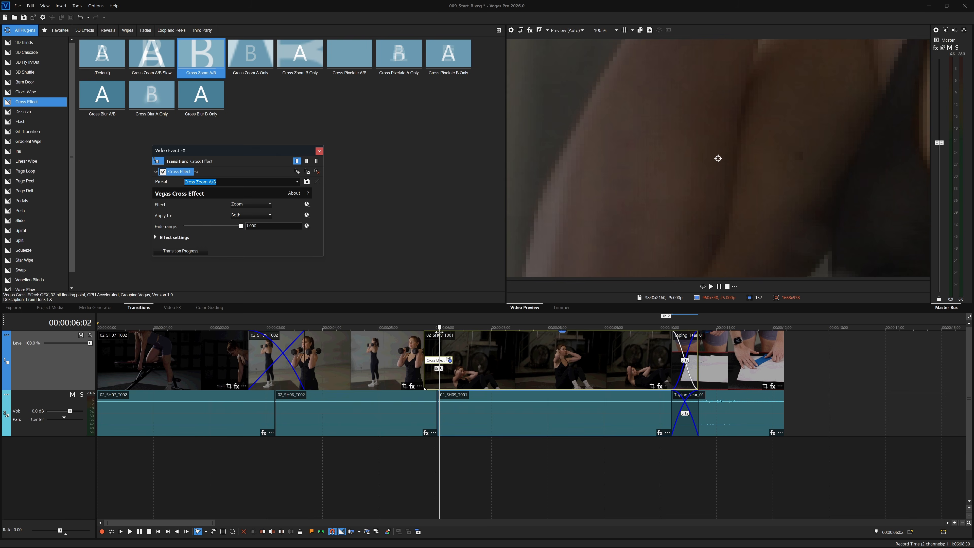
key("space")
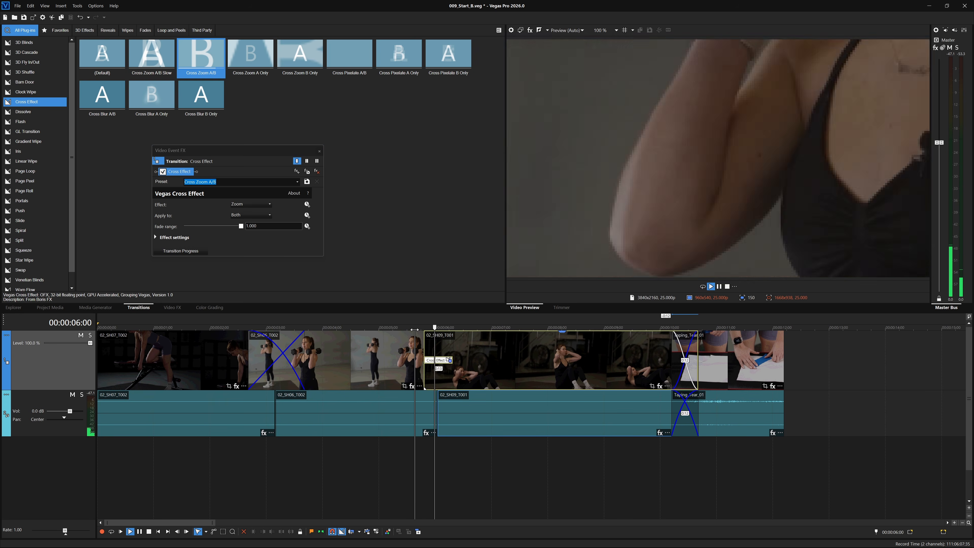
key("space")
left_click_drag(486, 328, 441, 327)
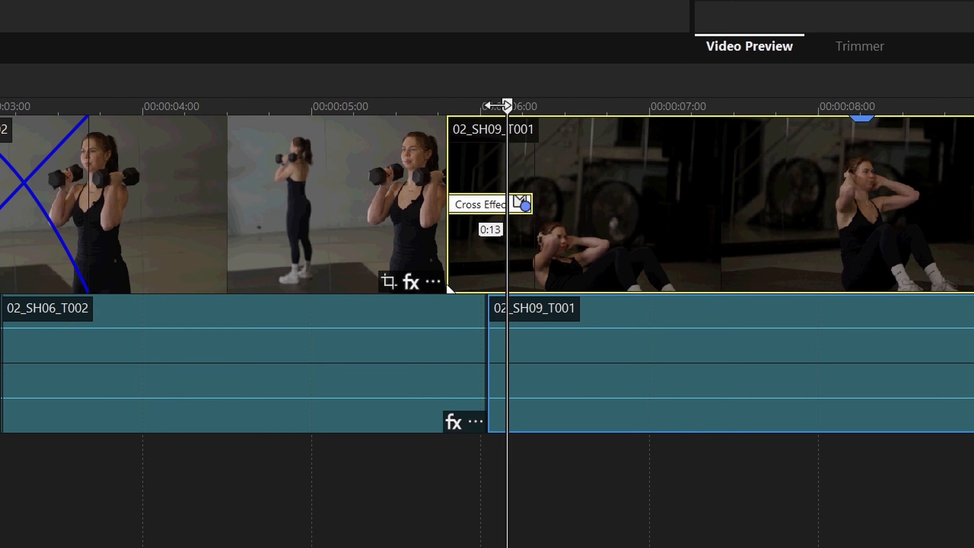
left_click_drag(497, 105, 433, 105)
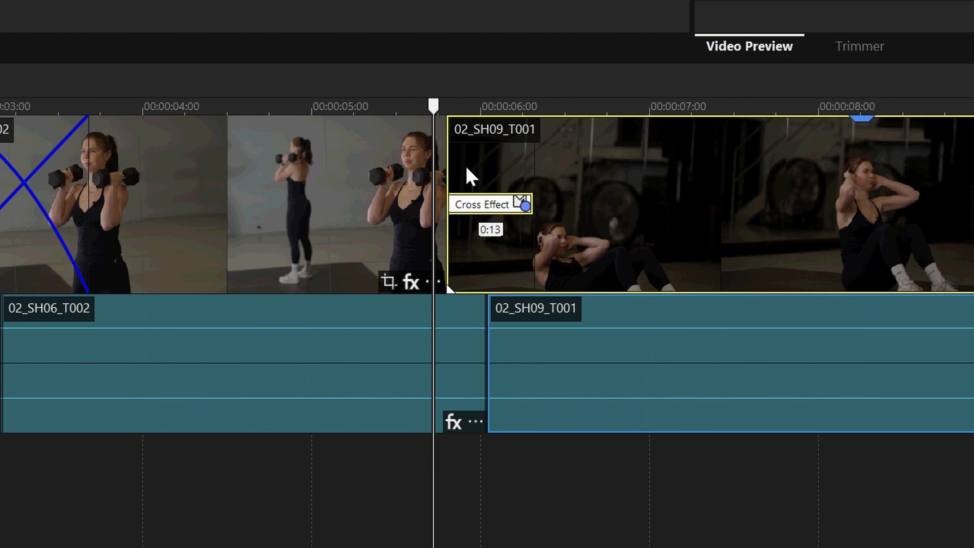
Drag the Cross Effect transition's right edge to about 0:08 and move the playhead before it.
left_click(487, 205)
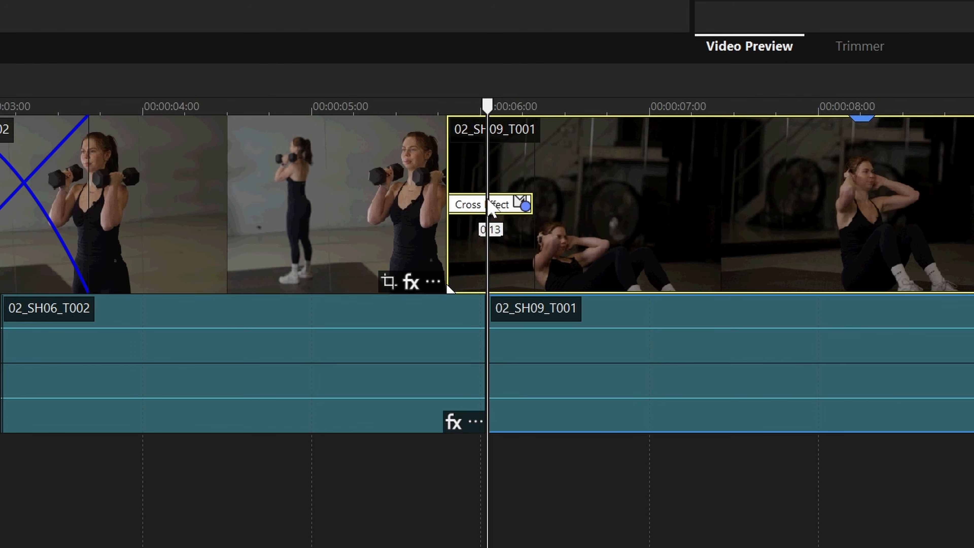
left_click_drag(531, 198, 497, 203)
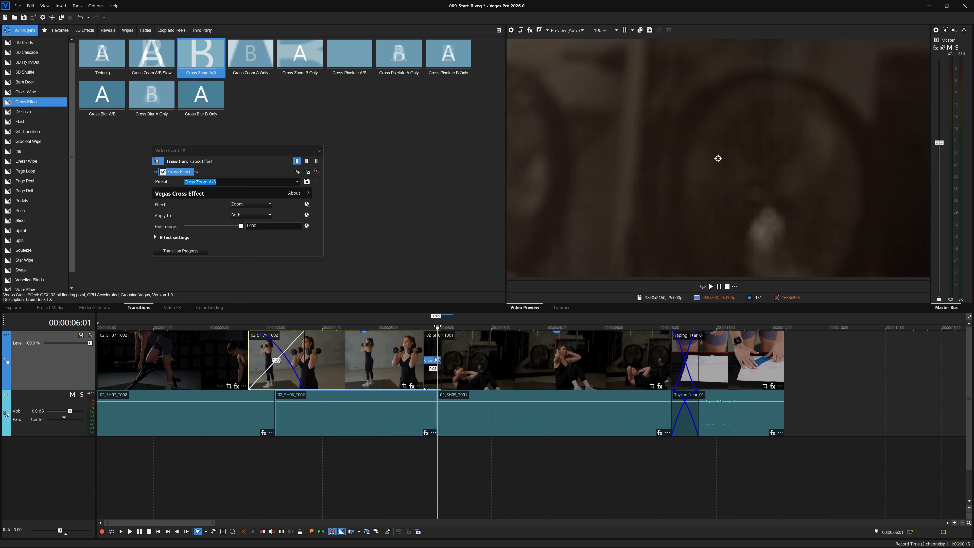
left_click_drag(486, 111, 393, 115)
Preview and scrub the 0:08 Cross Effect, then list its effect types None, Zoom, Pixelate, Blur.
key("space")
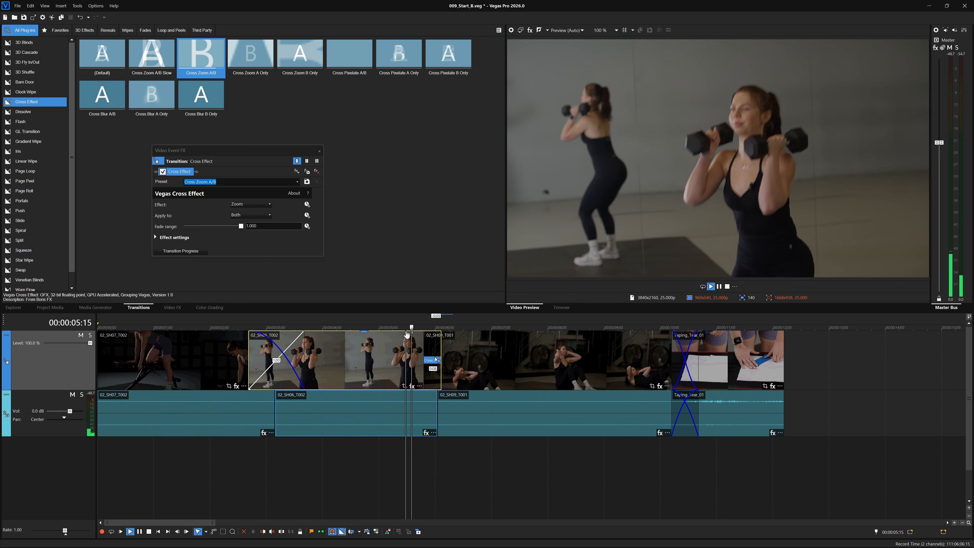
key("space")
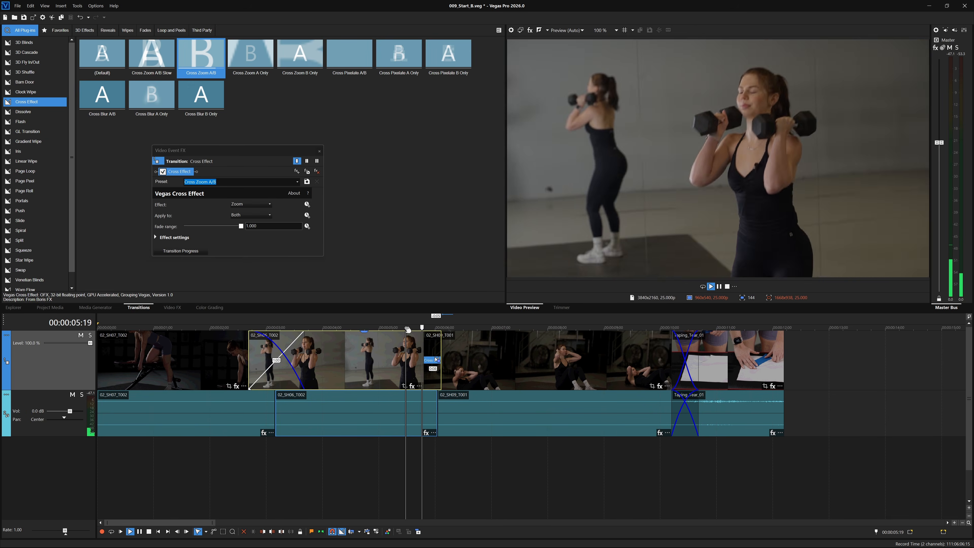
key("space")
key("space")
left_click_drag(405, 327, 432, 328)
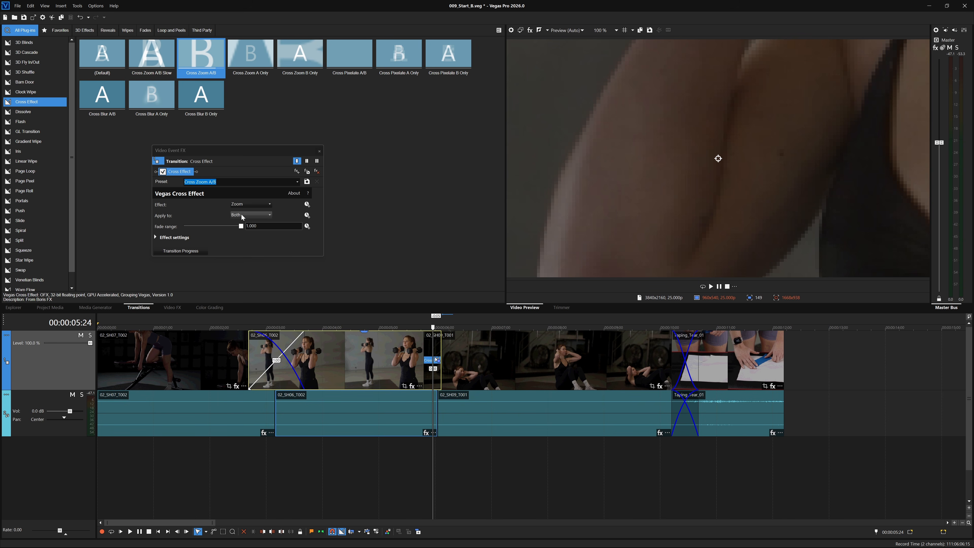
left_click(319, 151)
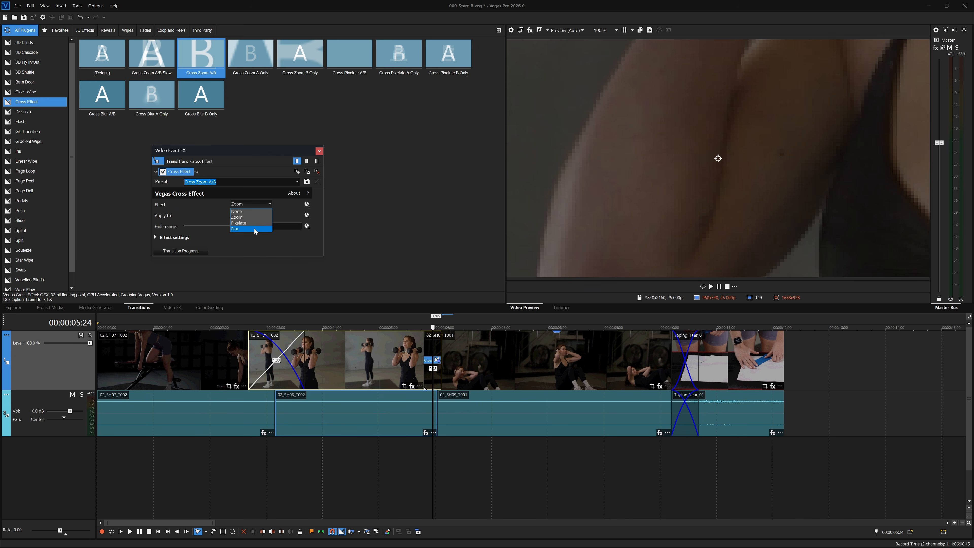
Switch the Cross Effect from Zoom to Blur, preview it, and keep fade range at 1.000.
left_click(254, 228)
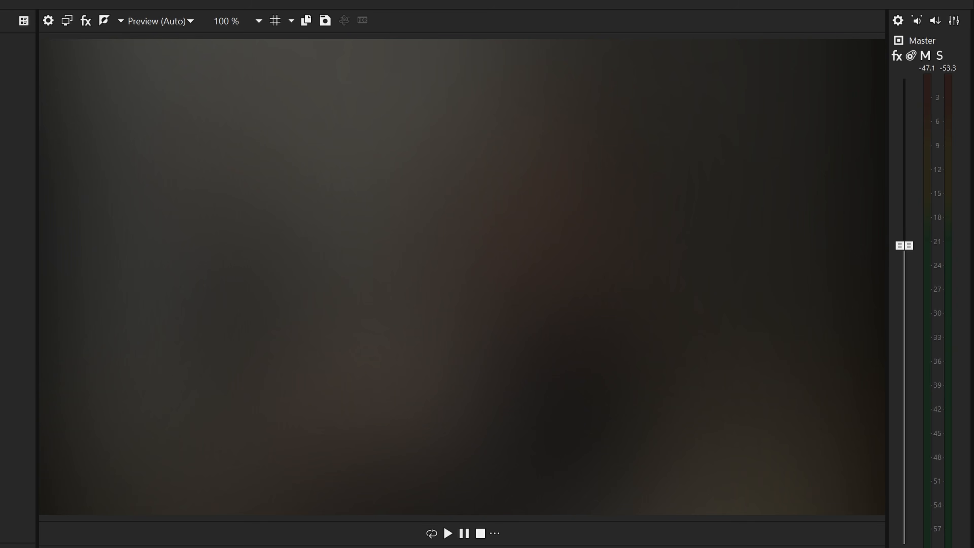
key("space")
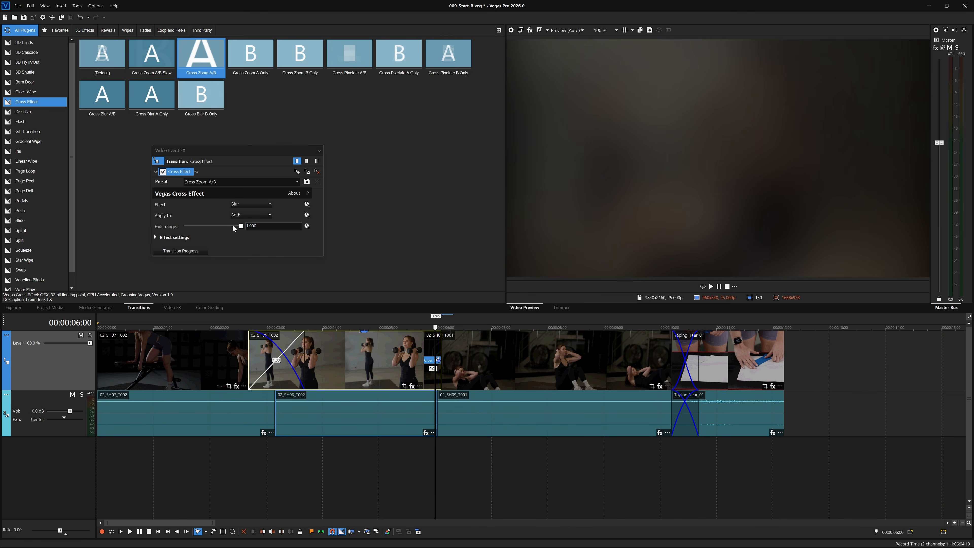
mouse_move(240, 226)
left_mouse_down()
mouse_move(208, 226)
mouse_move(254, 228)
left_mouse_up()
left_click(354, 61)
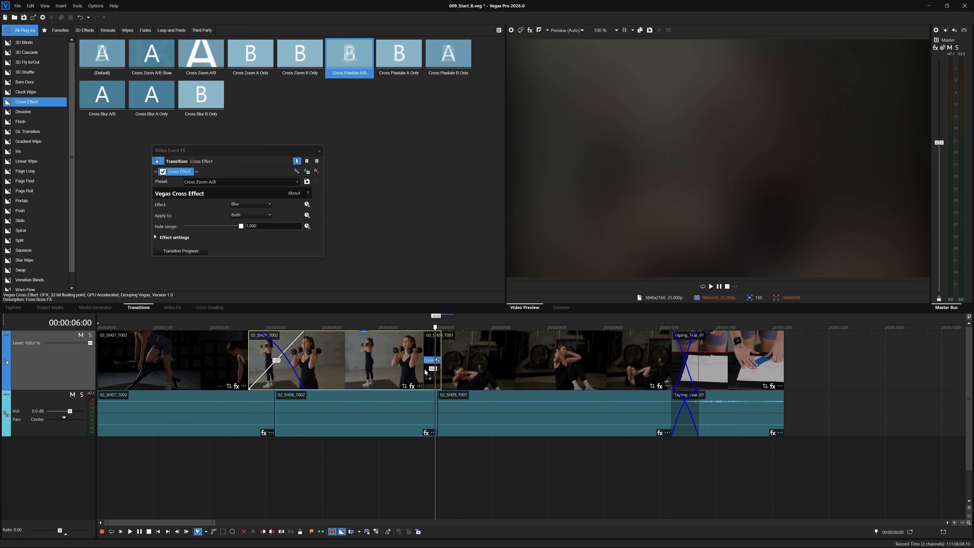
Try Cross Pixelate A/B on the transition, then delete the Cross Effect plug-in entirely.
left_click_drag(431, 359, 430, 361)
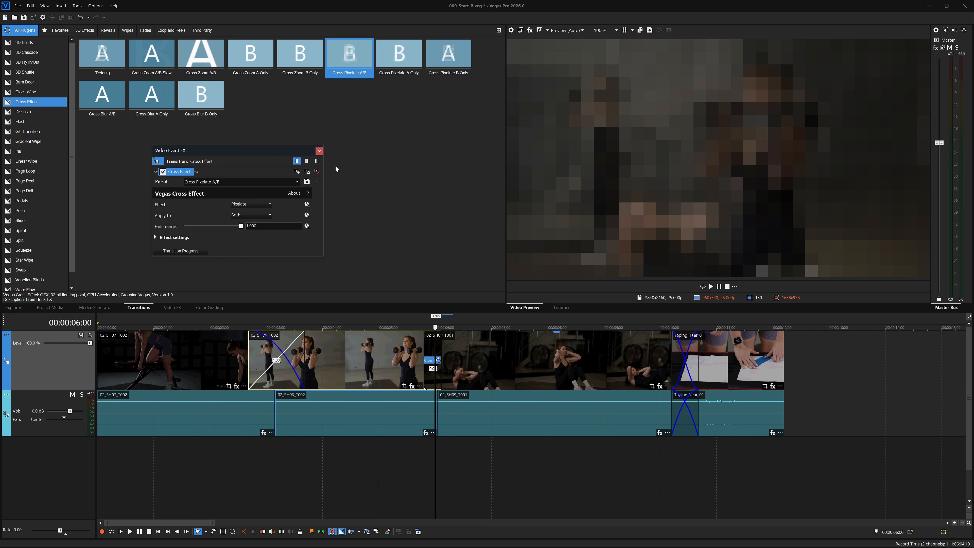
left_click_drag(279, 148, 280, 154)
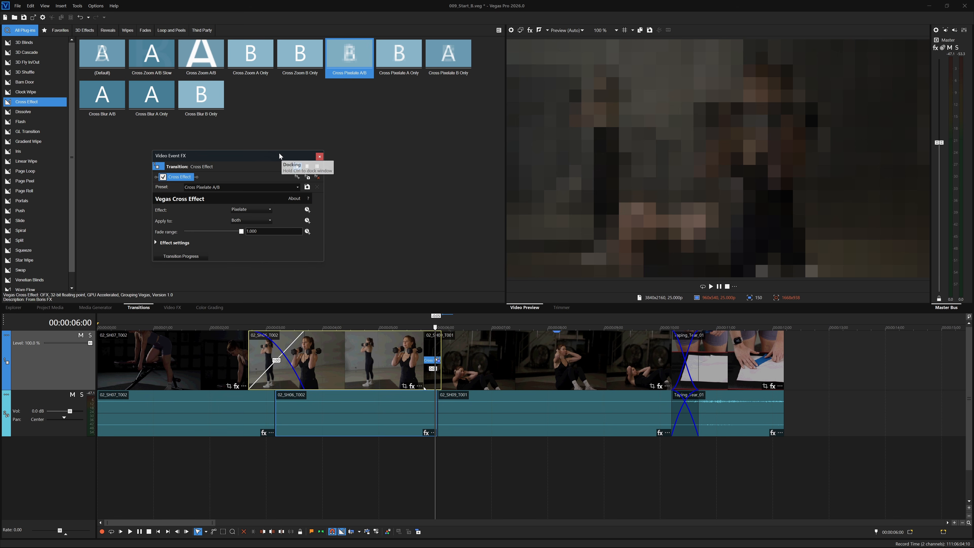
left_click(317, 176)
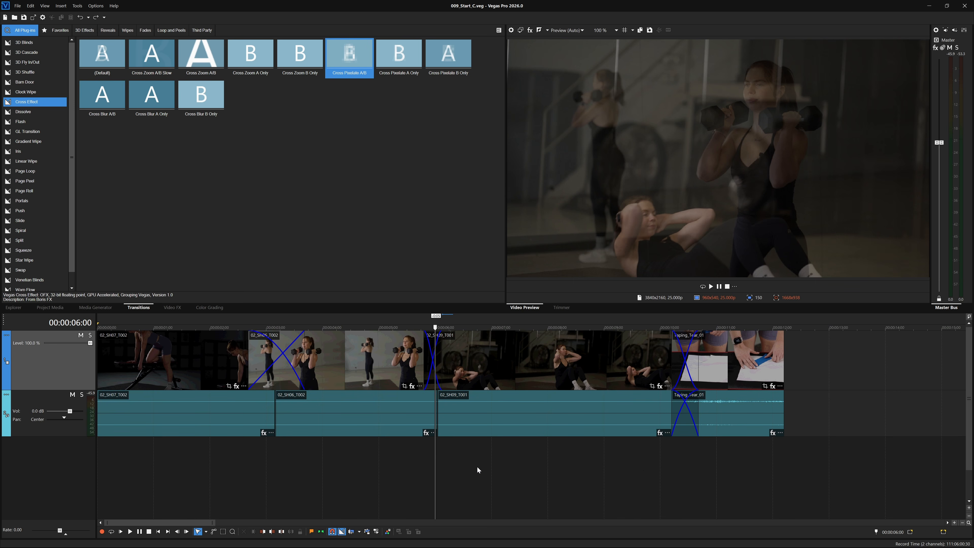
Place the playhead at 00:00:12:00 and give Taping_Tear_01 a 14-frame fade-out.
left_click(772, 454)
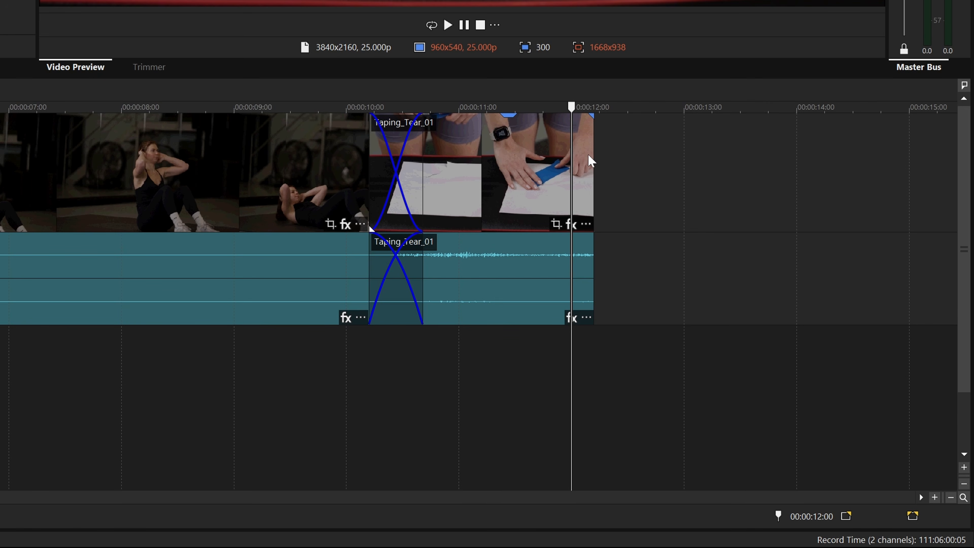
left_click(594, 116)
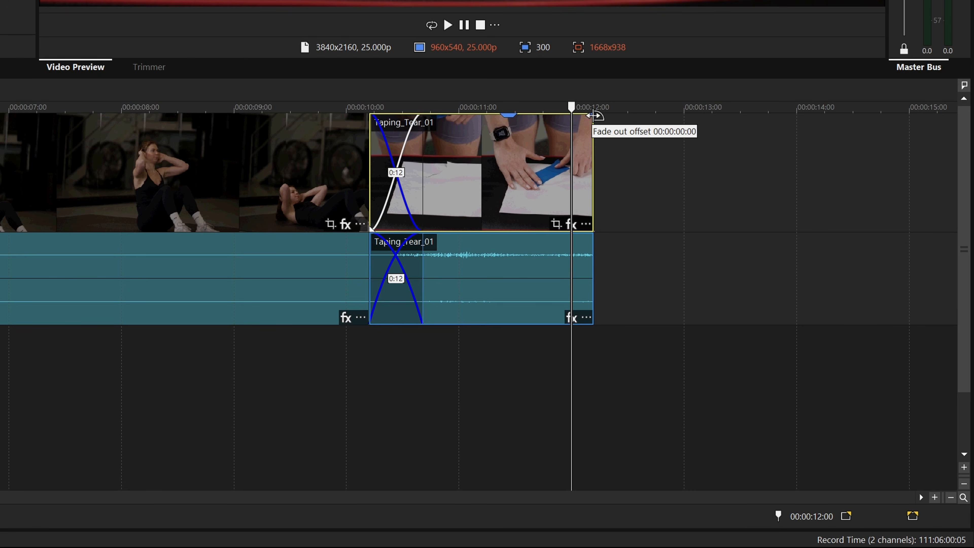
left_click_drag(594, 116, 520, 152)
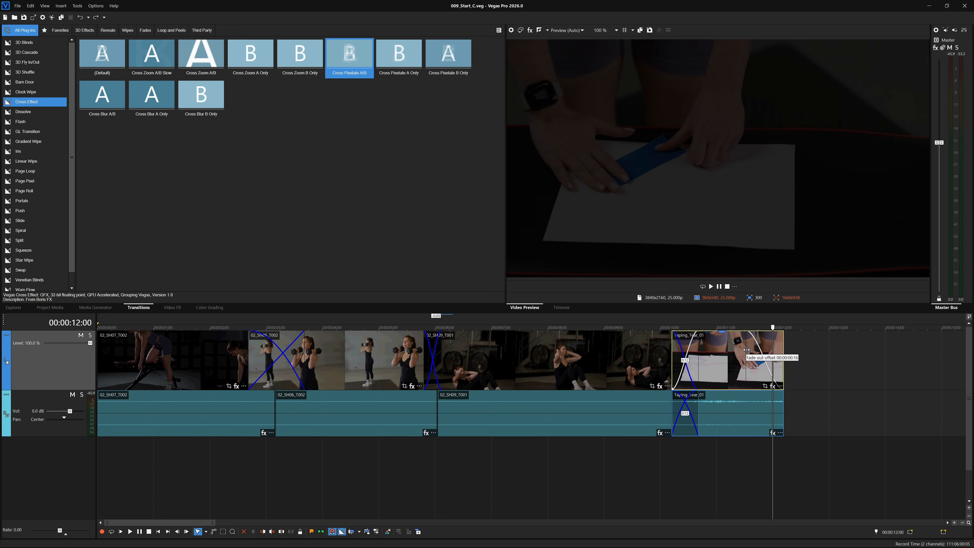
left_click_drag(747, 350, 744, 356)
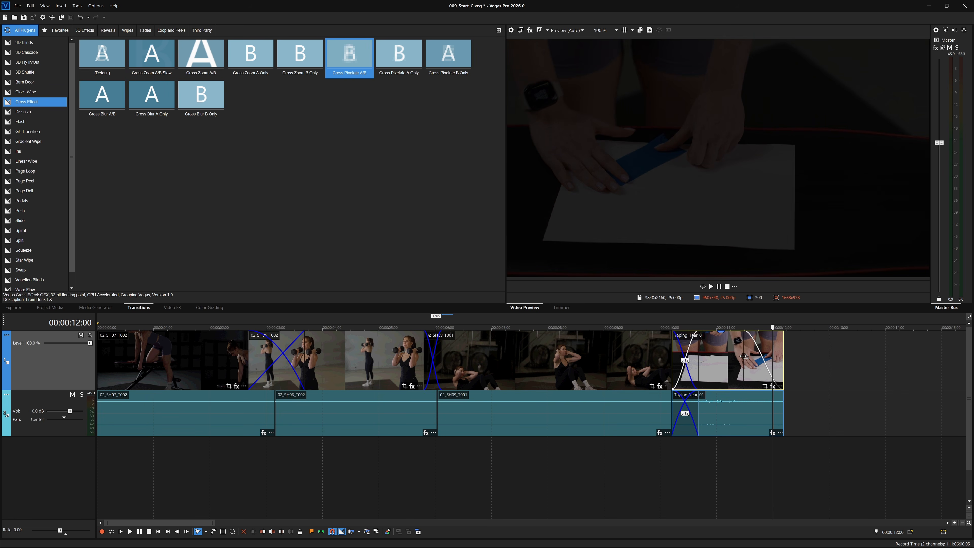
left_click(732, 345)
key("space")
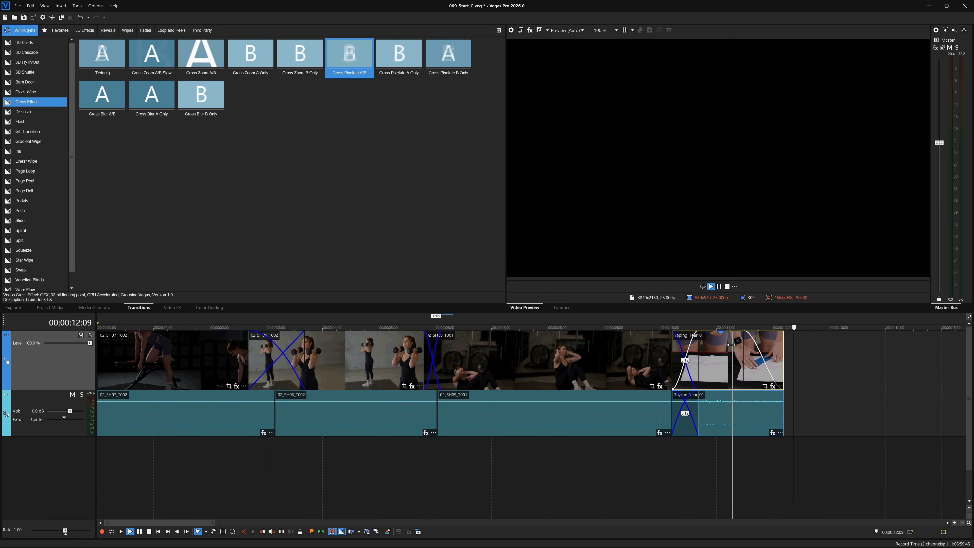
key("space")
mouse_move(729, 346)
left_mouse_down()
mouse_move(770, 349)
mouse_move(738, 350)
left_mouse_up()
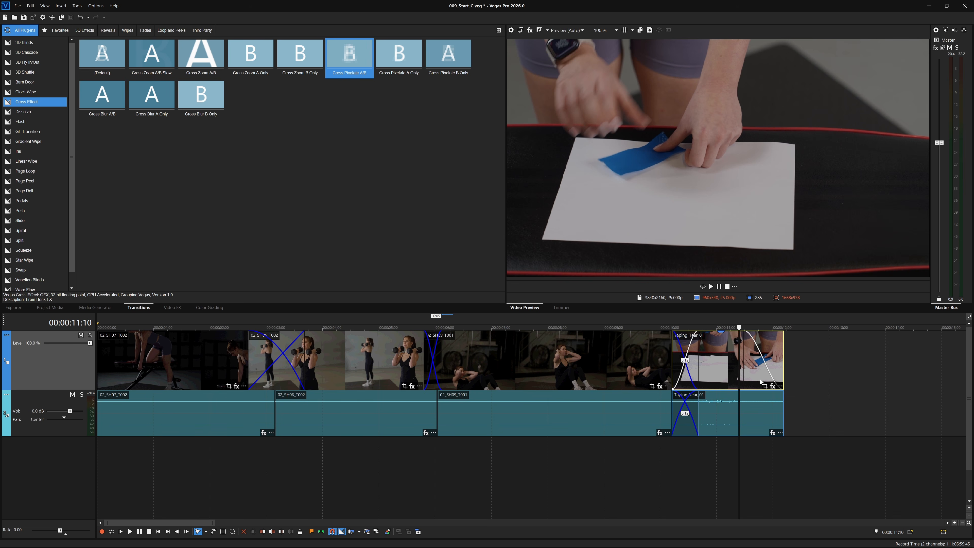
Check Taping_Tear_01's Fade Type options, then drag its fade-out back to zero length.
right_click(760, 363)
mouse_move(803, 18)
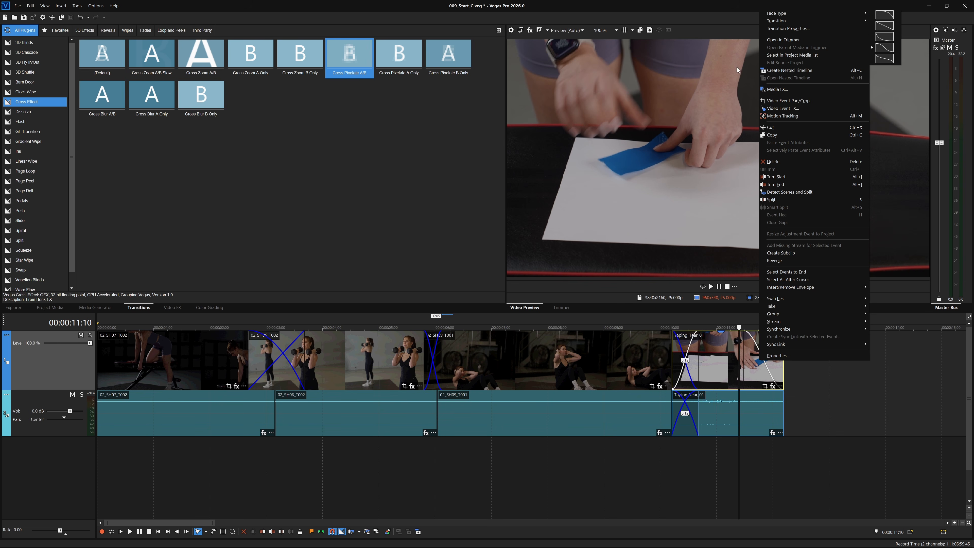
left_click(746, 368)
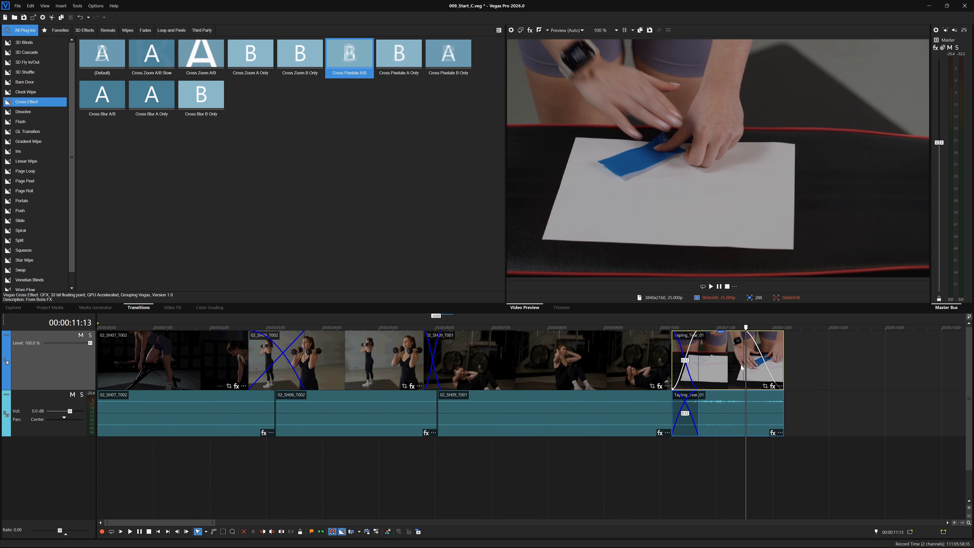
left_click_drag(744, 364, 792, 364)
Jump to the project start and give 02_SH07_T002 a 16-frame fade-in from black.
key("ctrl+Home")
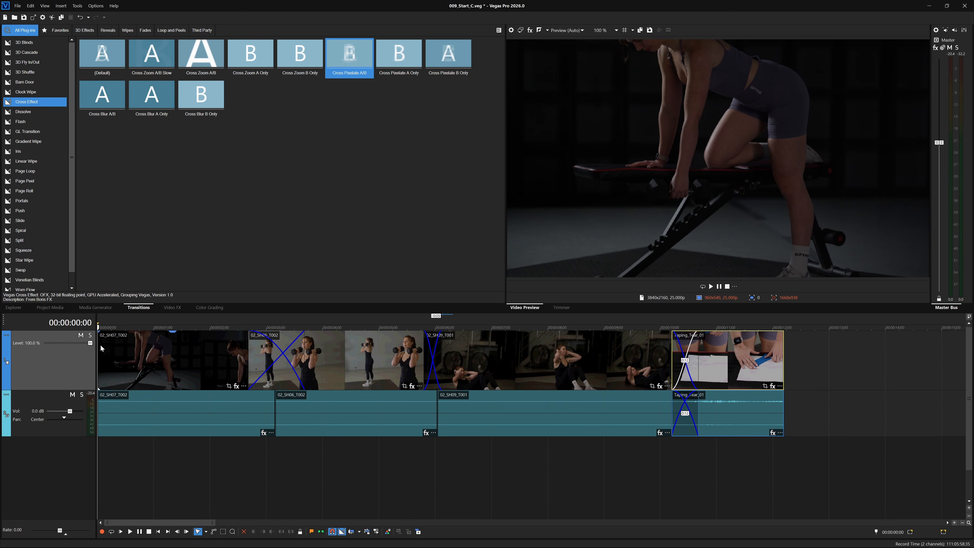
left_click_drag(100, 336, 133, 338)
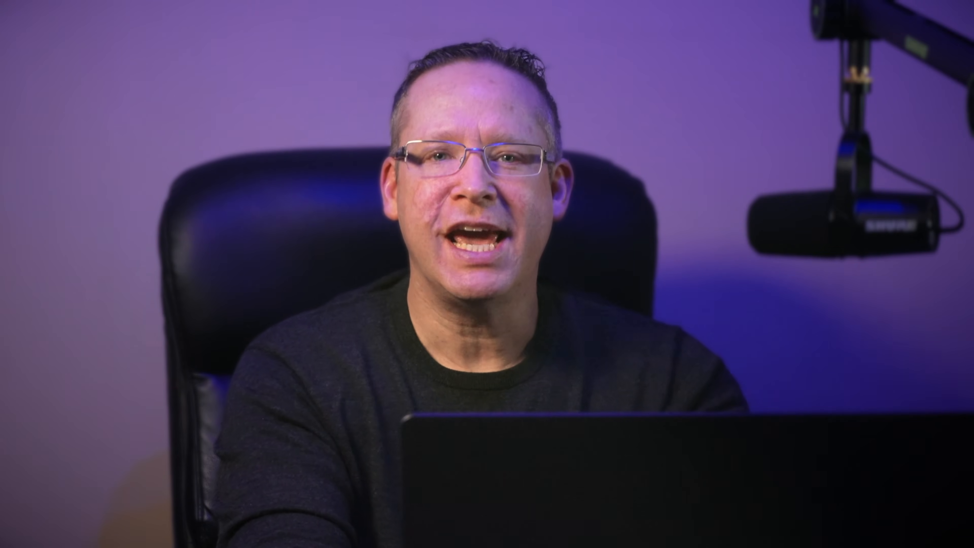